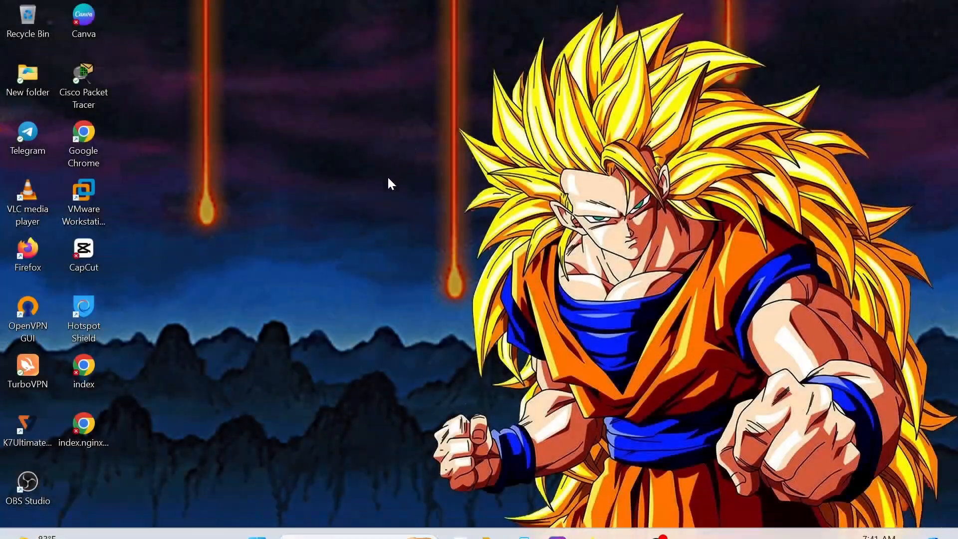
# Refresh the desktop, then search the Start menu for firefox and launch it
pyautogui.rightClick(414, 146)
pyautogui.click(432, 209)
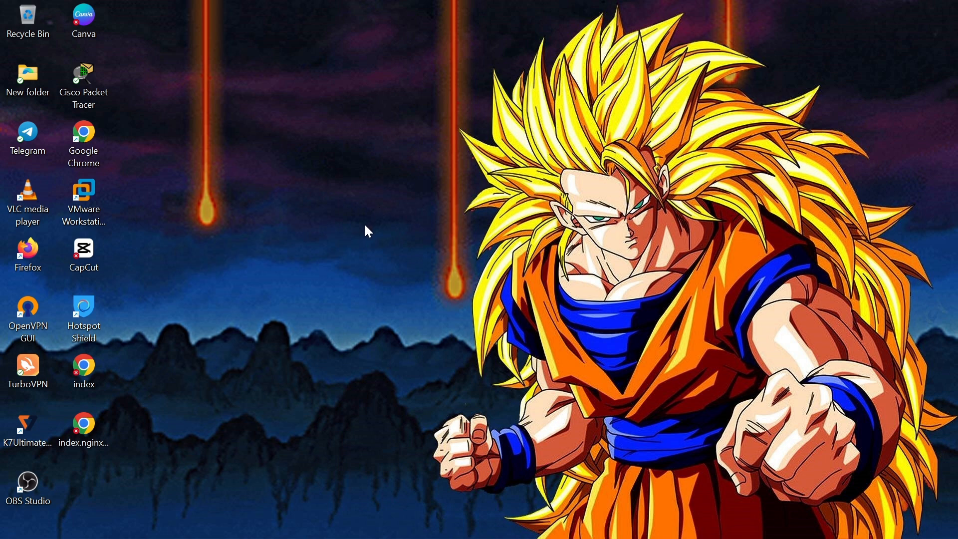
pyautogui.press('super')
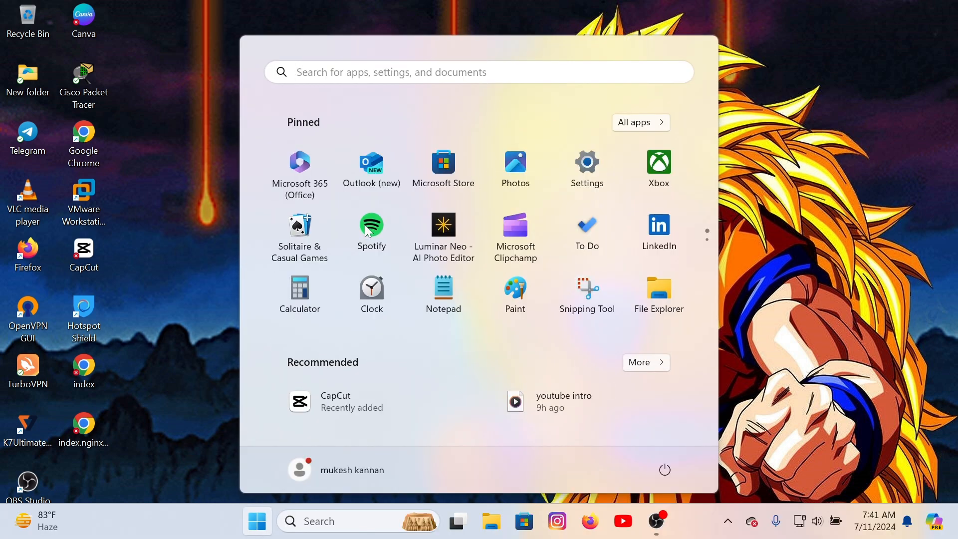
pyautogui.write('fire')
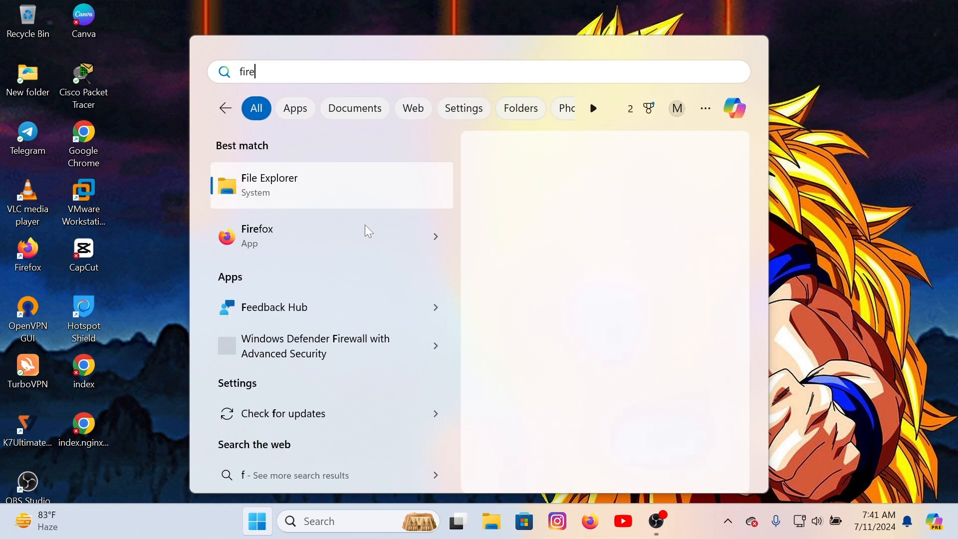
pyautogui.write('fox')
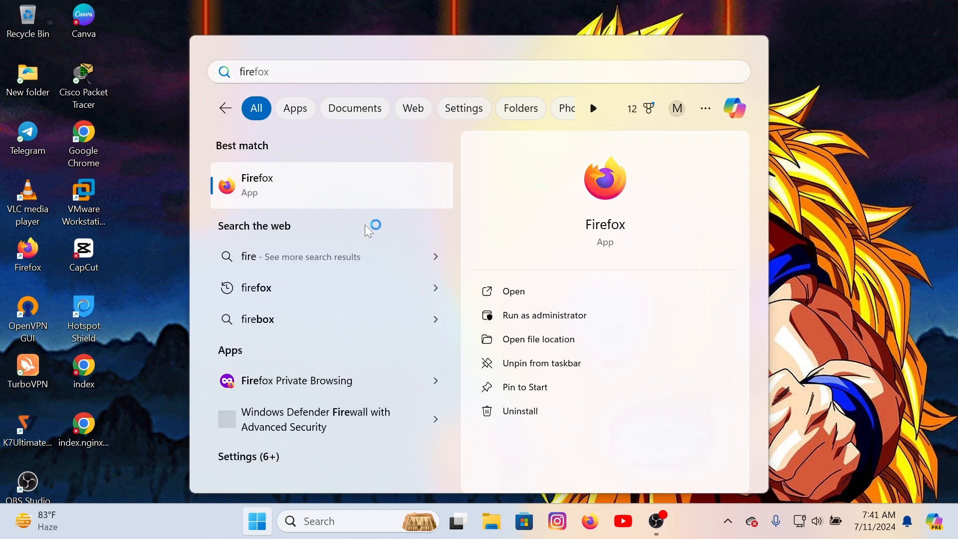
pyautogui.press('Return')
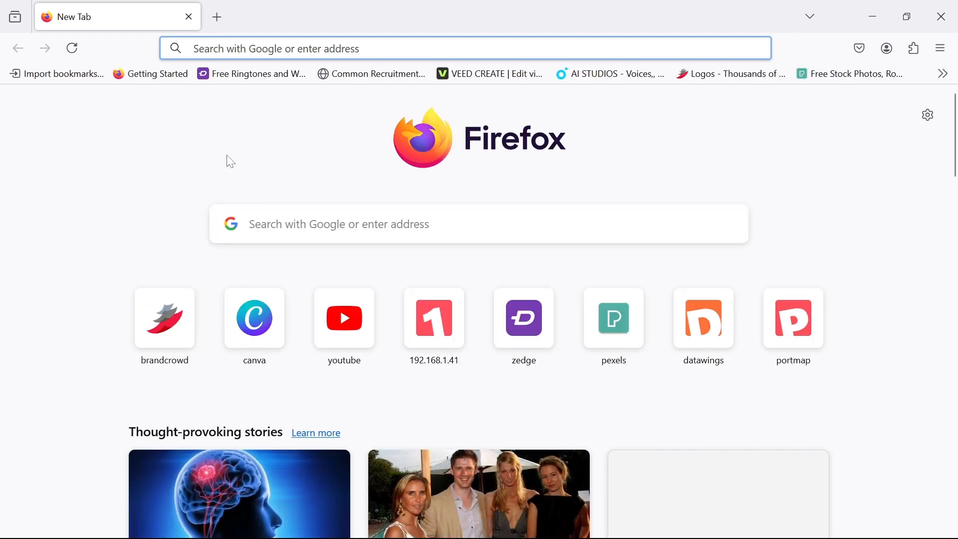
# Search the web for 'get kali' from the Firefox address bar
pyautogui.write('get')
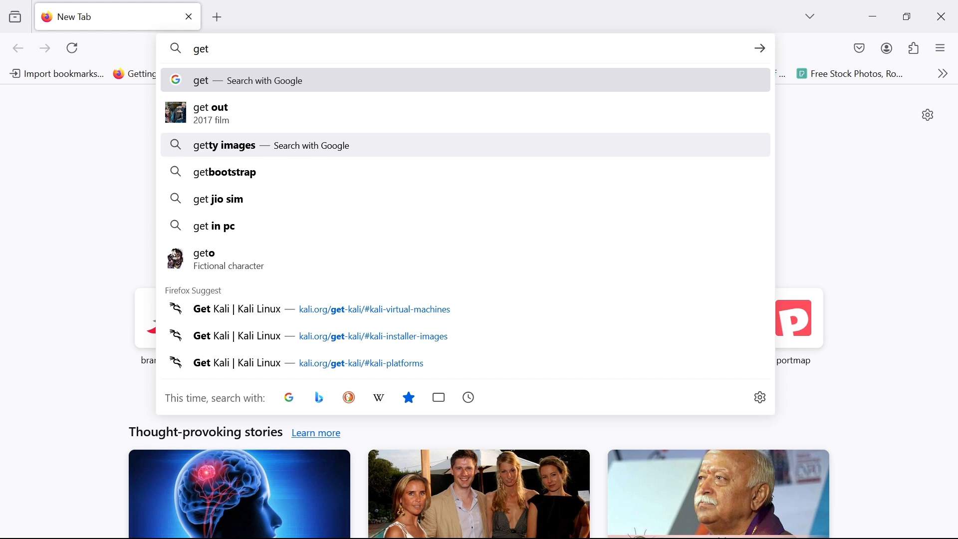
pyautogui.write(' kali')
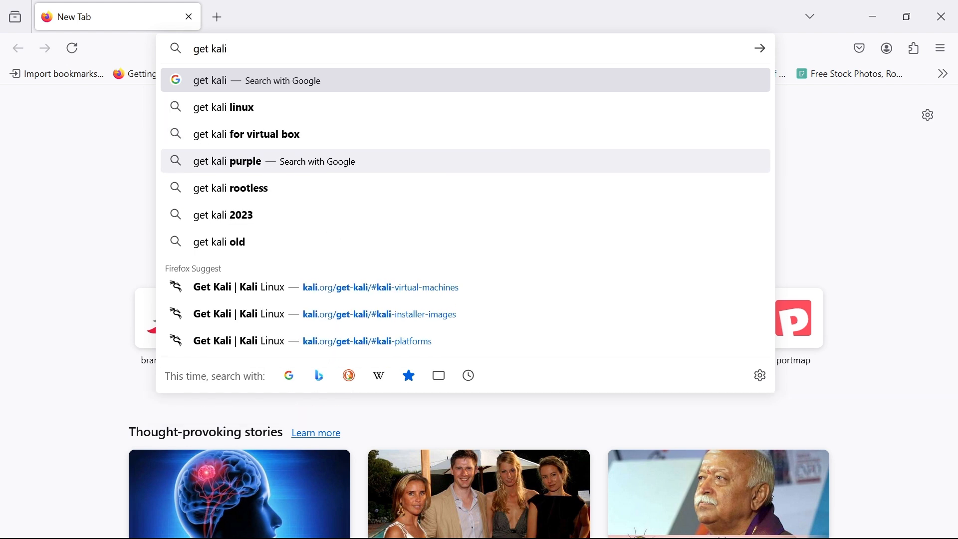
pyautogui.press('Return')
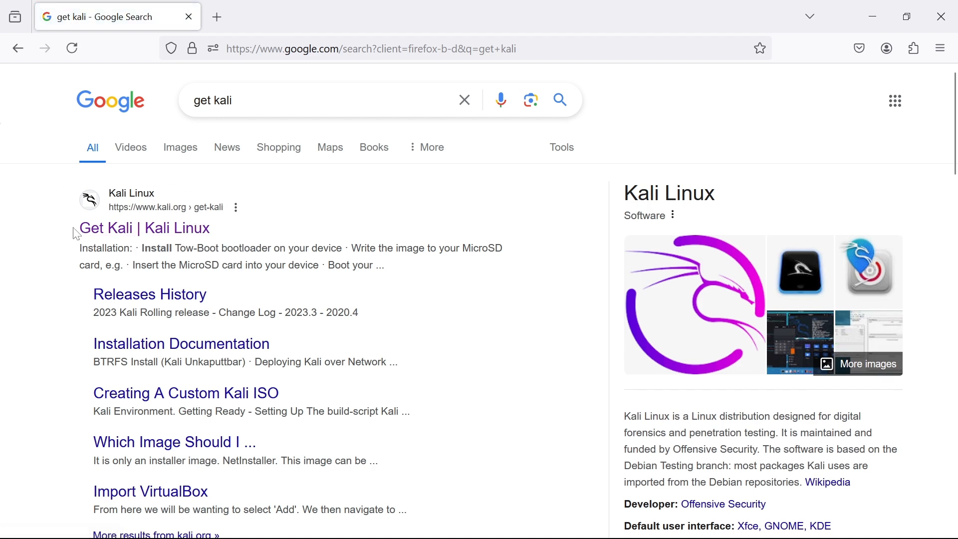
# Open the Get Kali page and scroll Installer Images down to the Kali Purple installer
pyautogui.click(143, 233)
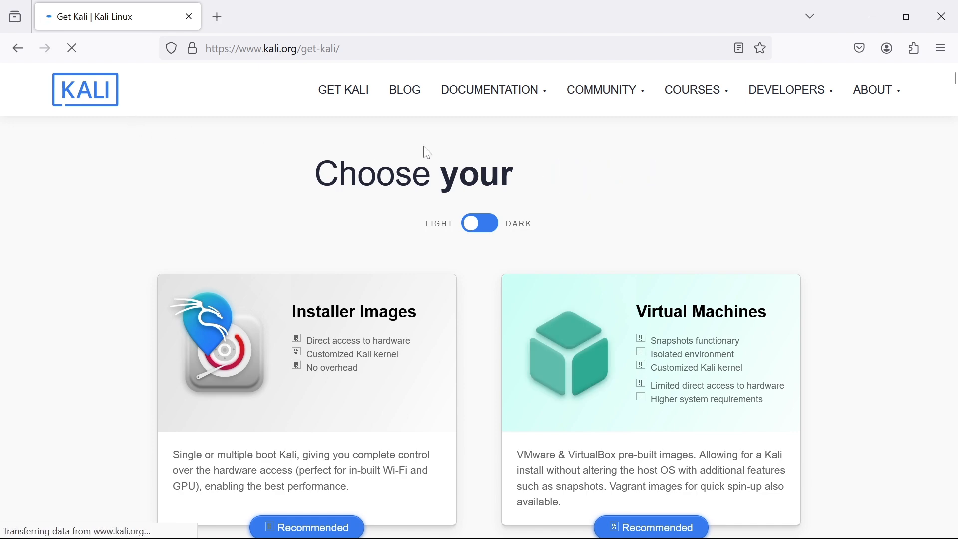
pyautogui.click(342, 220)
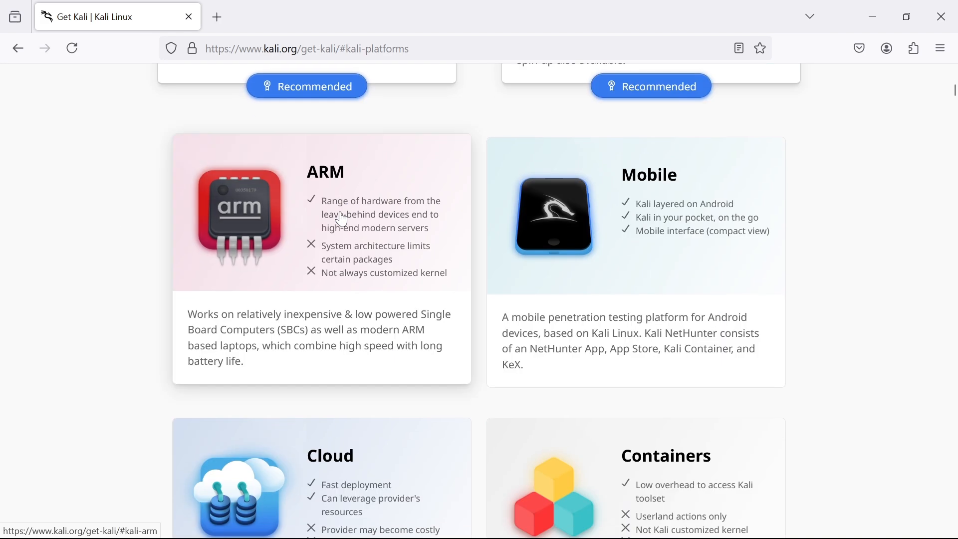
pyautogui.scroll(-5, 345, 218)
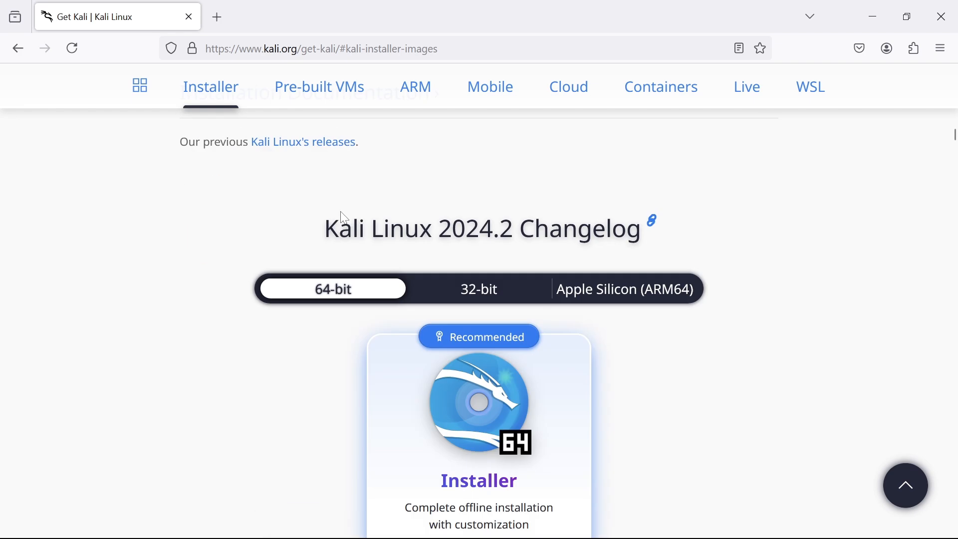
pyautogui.scroll(-9, 342, 217)
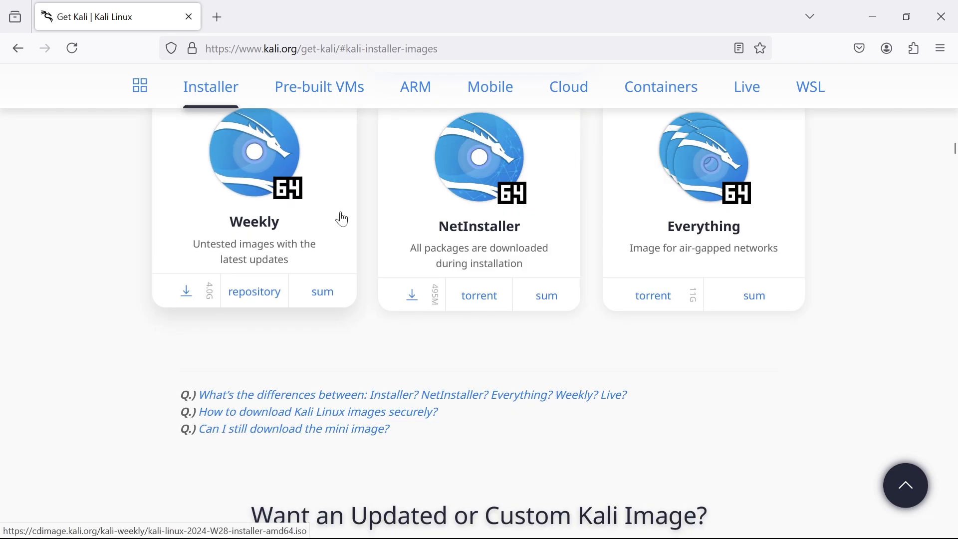
pyautogui.scroll(-15, 358, 340)
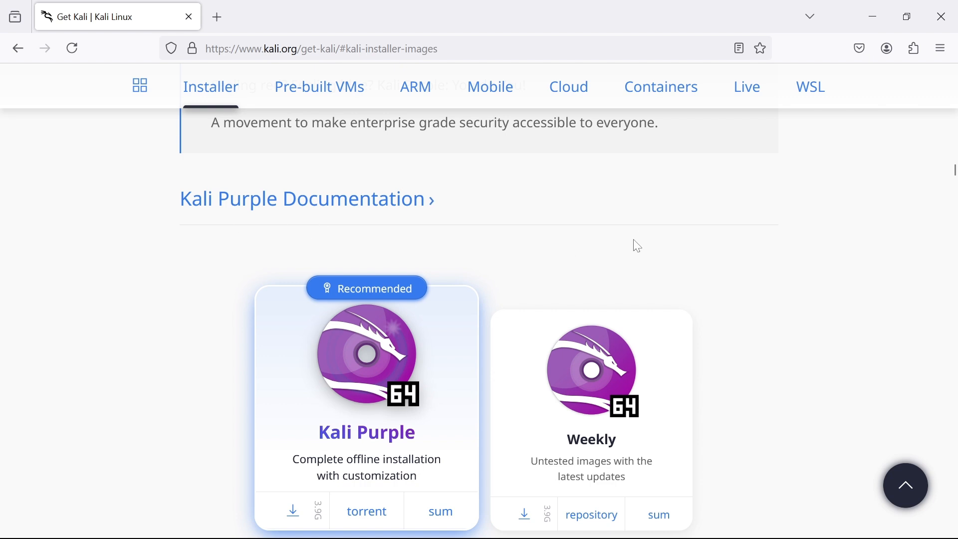
pyautogui.scroll(-2, 796, 225)
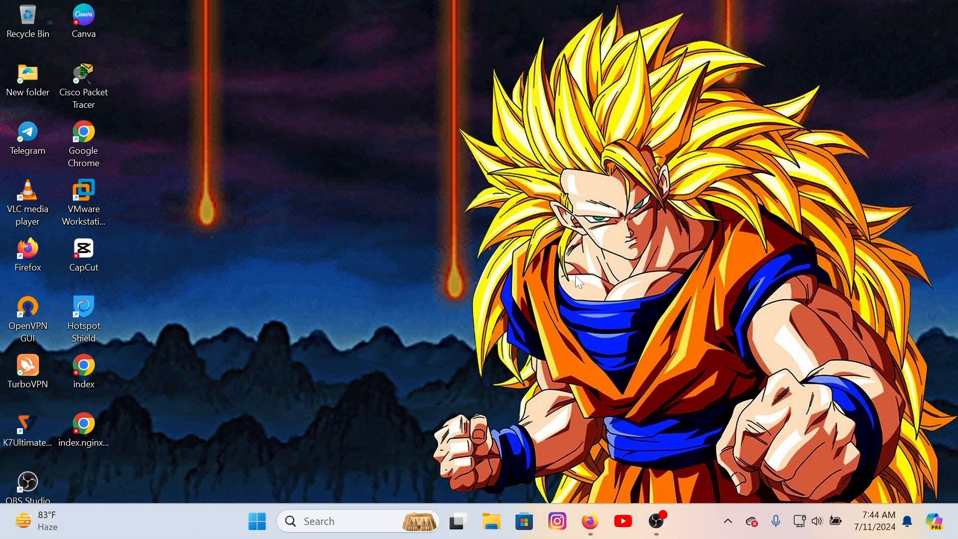
# Open File Explorer and browse to the operating system OS folder on TOSHIBA EXT (D:)
pyautogui.click(487, 519)
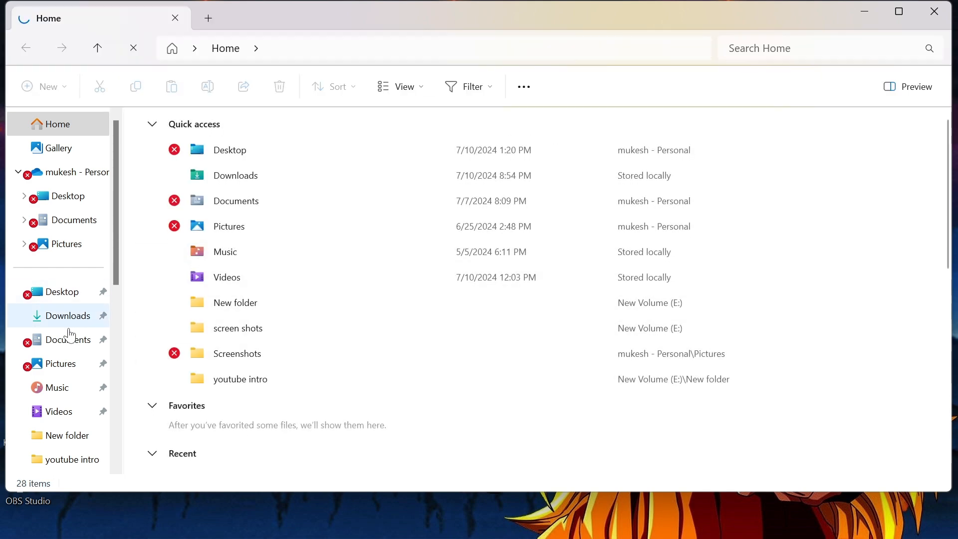
pyautogui.scroll(-5, 58, 322)
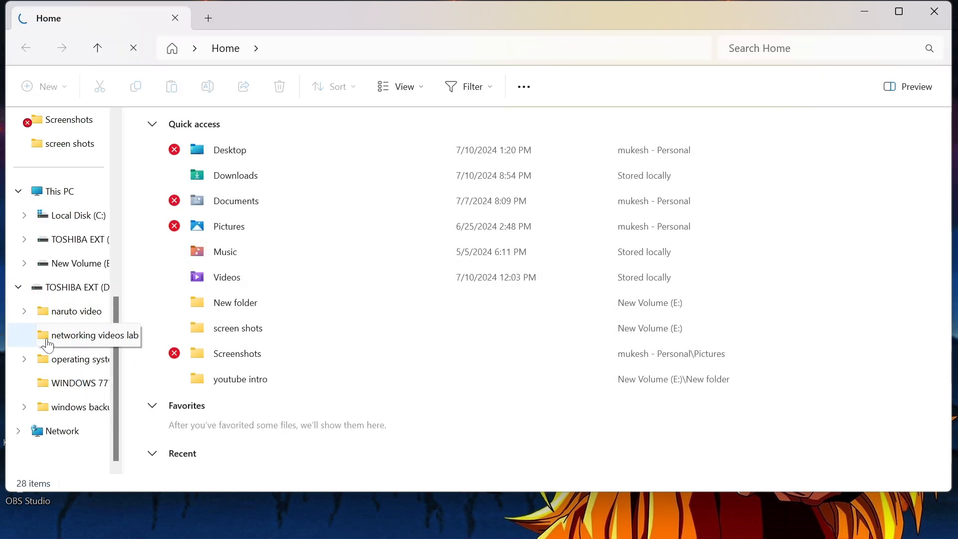
pyautogui.click(18, 288)
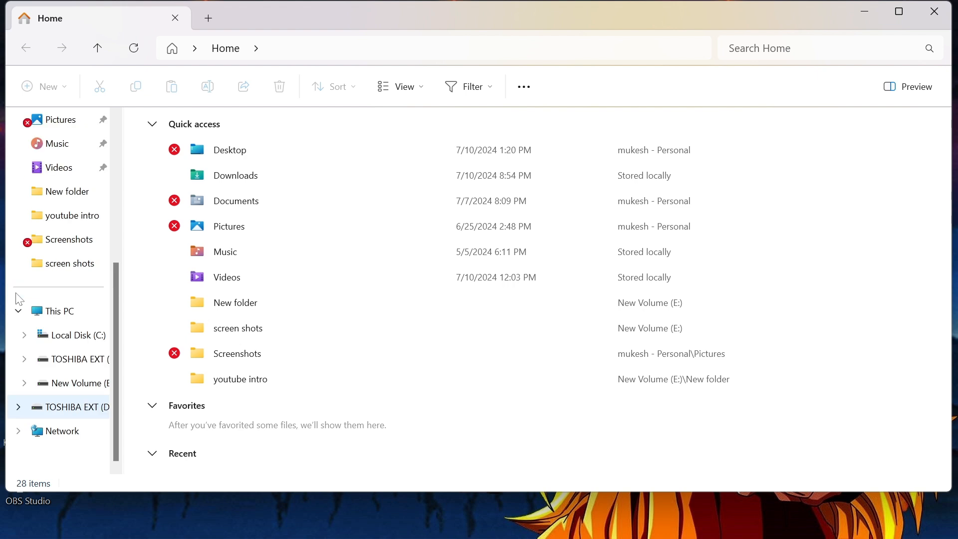
pyautogui.click(48, 407)
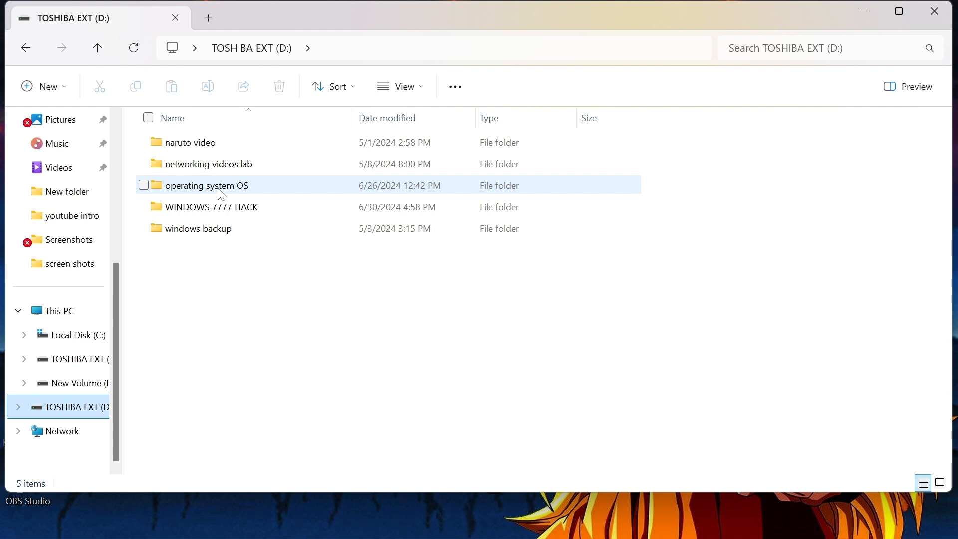
pyautogui.click(231, 192)
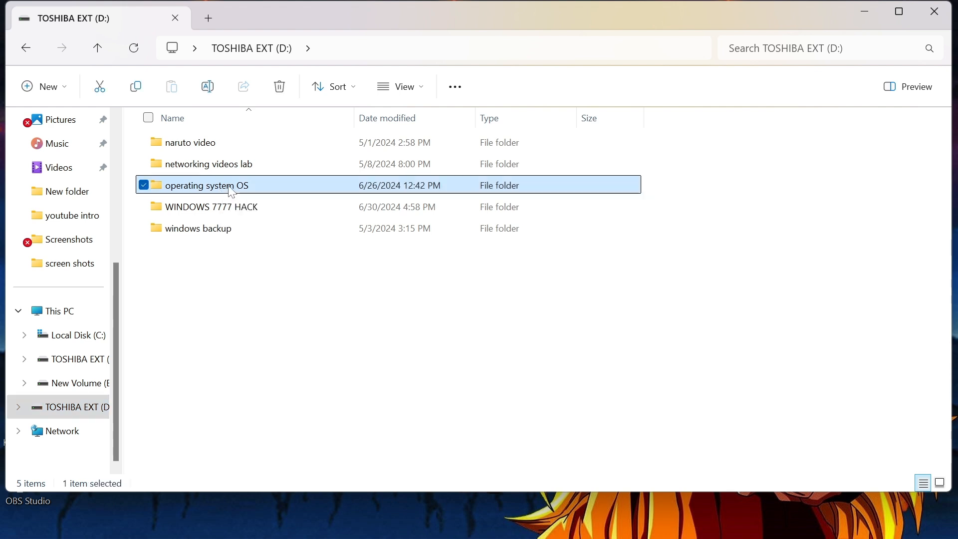
pyautogui.doubleClick(231, 192)
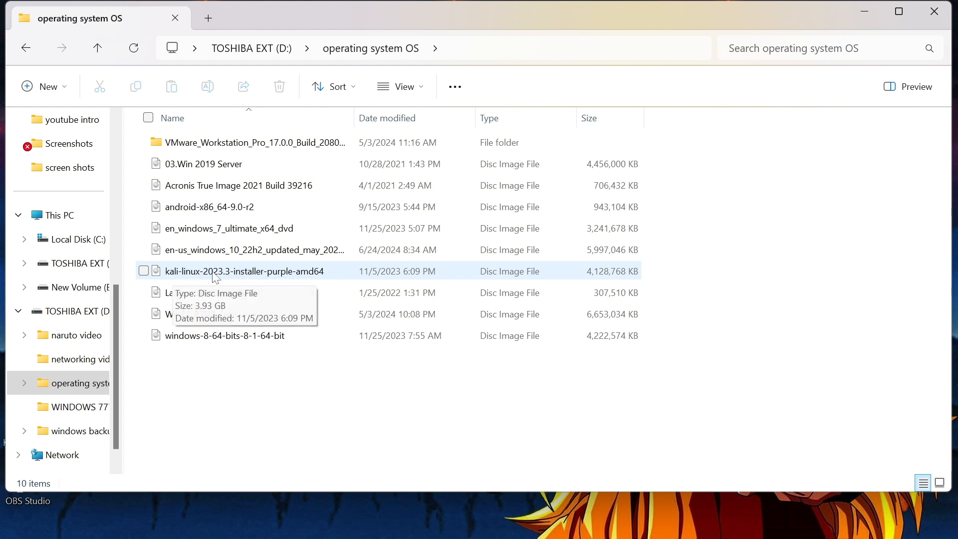
# Copy kali-linux-2023.3-installer-purple-amd64 and go back to the drive
pyautogui.click(181, 279)
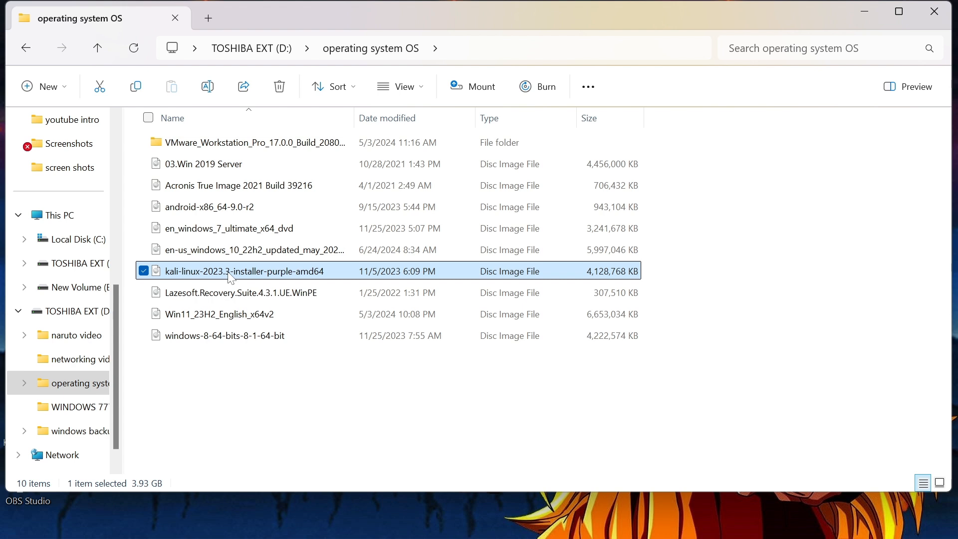
pyautogui.rightClick(231, 279)
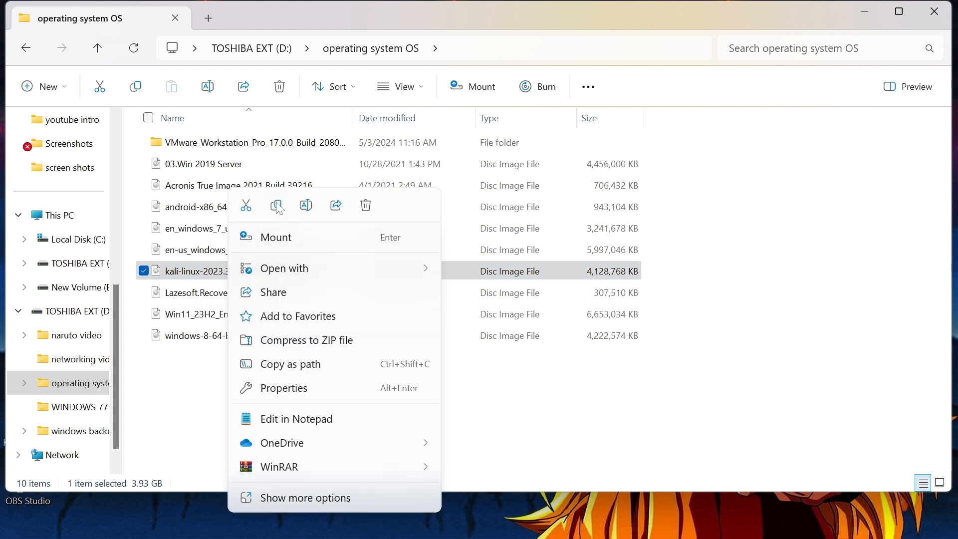
pyautogui.click(279, 207)
pyautogui.click(27, 50)
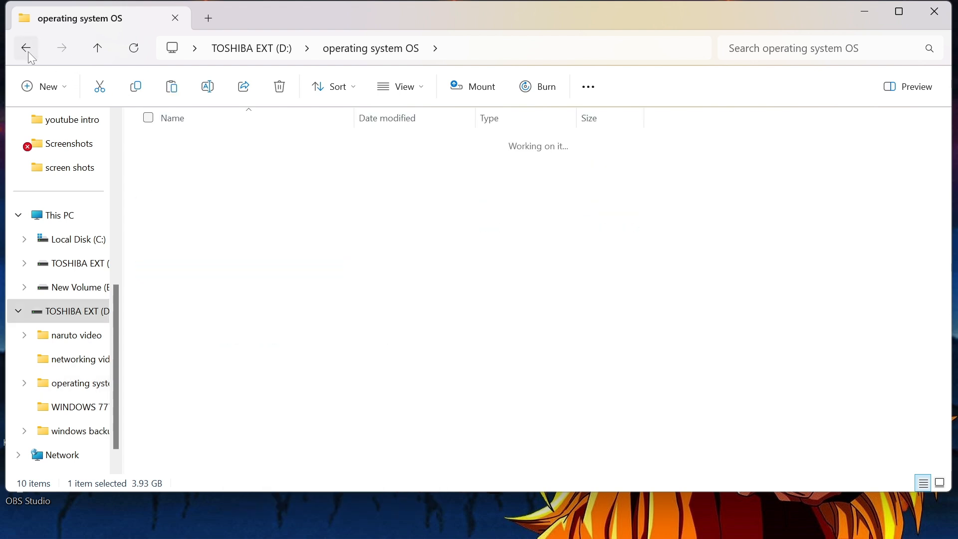
# Make a new folder named KALI LINUX 2024 on the drive and open it
pyautogui.rightClick(220, 277)
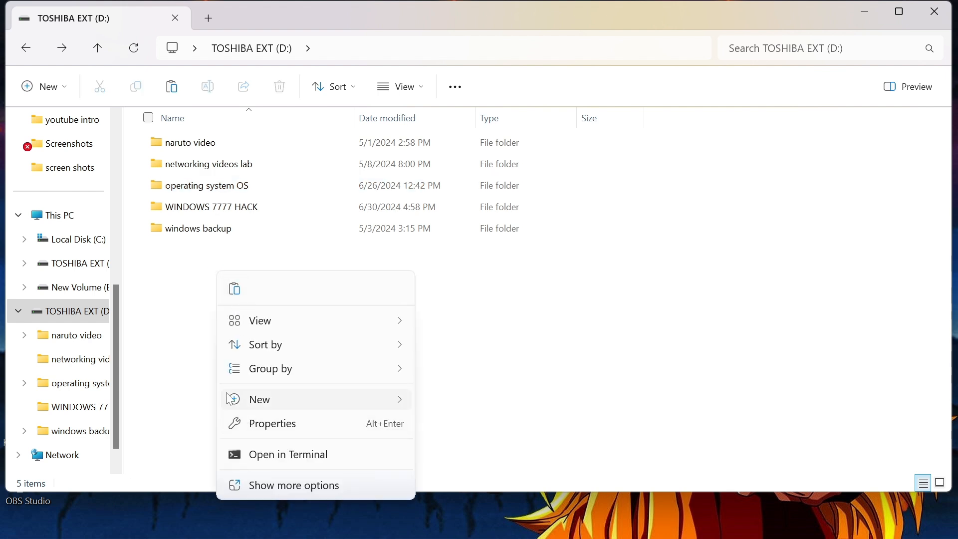
pyautogui.moveTo(229, 399)
pyautogui.click(481, 408)
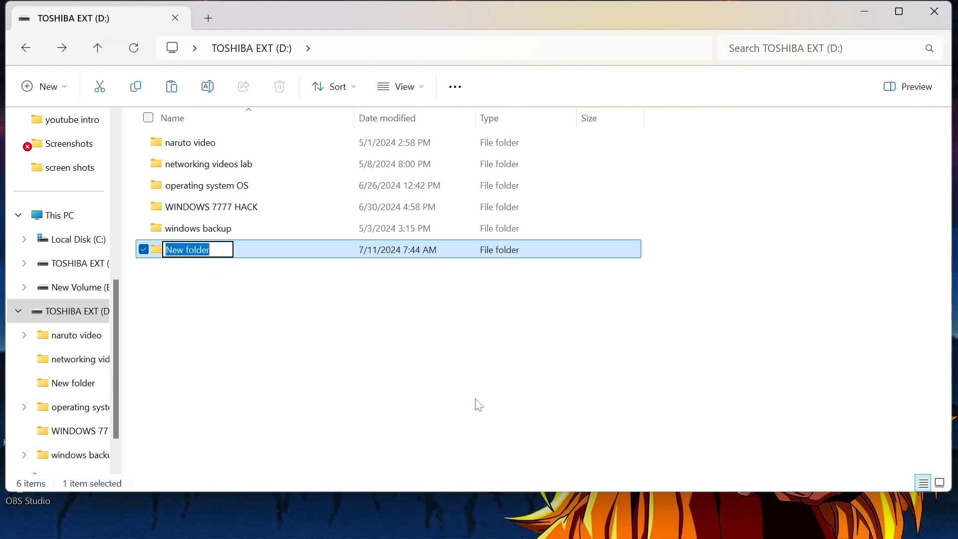
pyautogui.press('BackSpace')
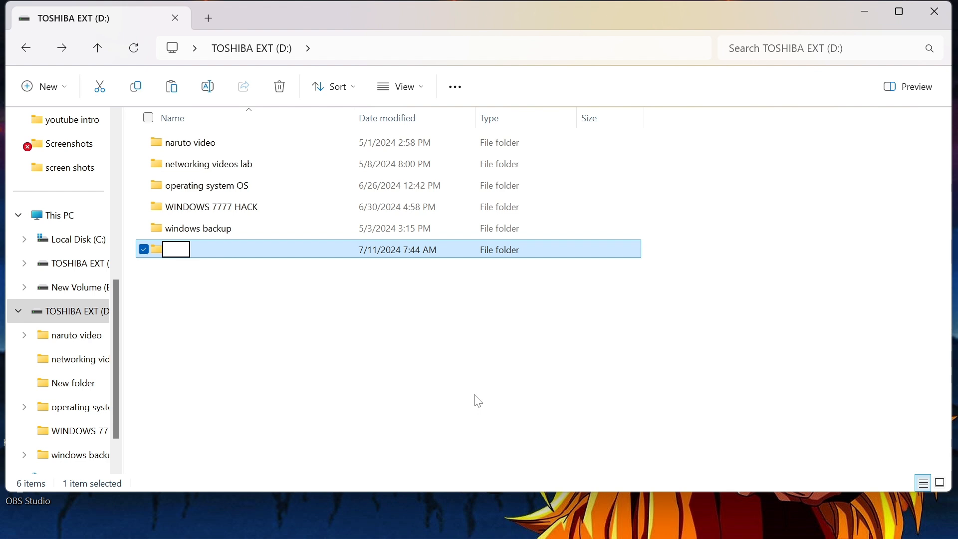
pyautogui.write('KALI LINUX')
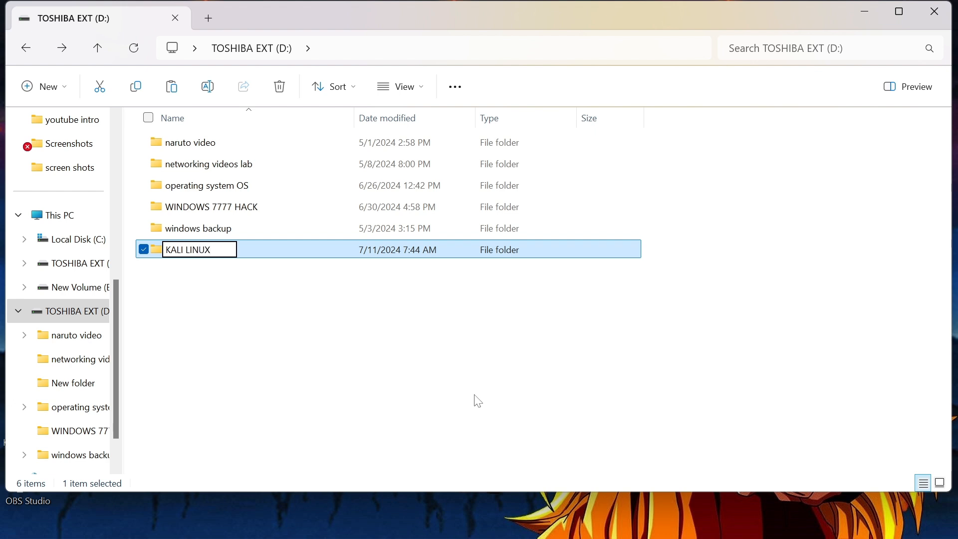
pyautogui.write(' 2024')
pyautogui.press('Return')
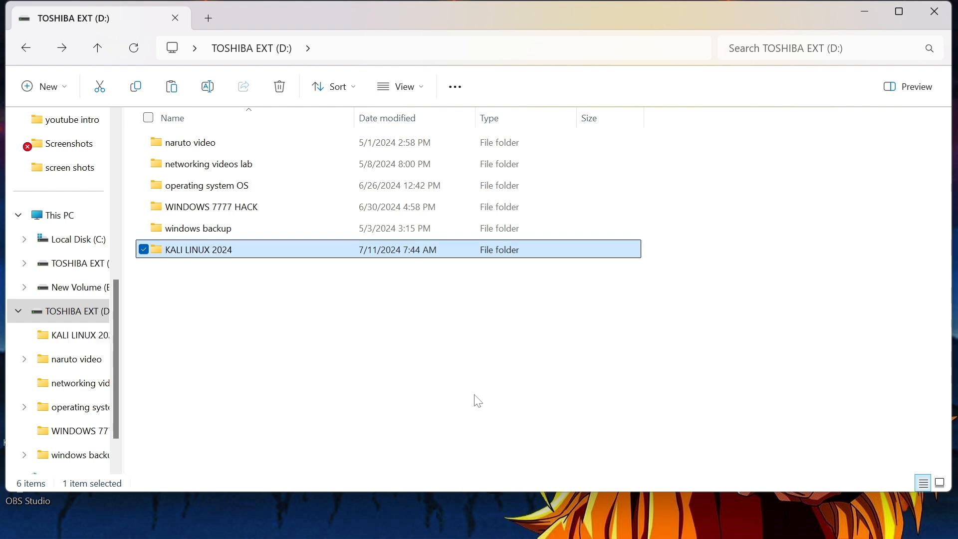
pyautogui.press('Return')
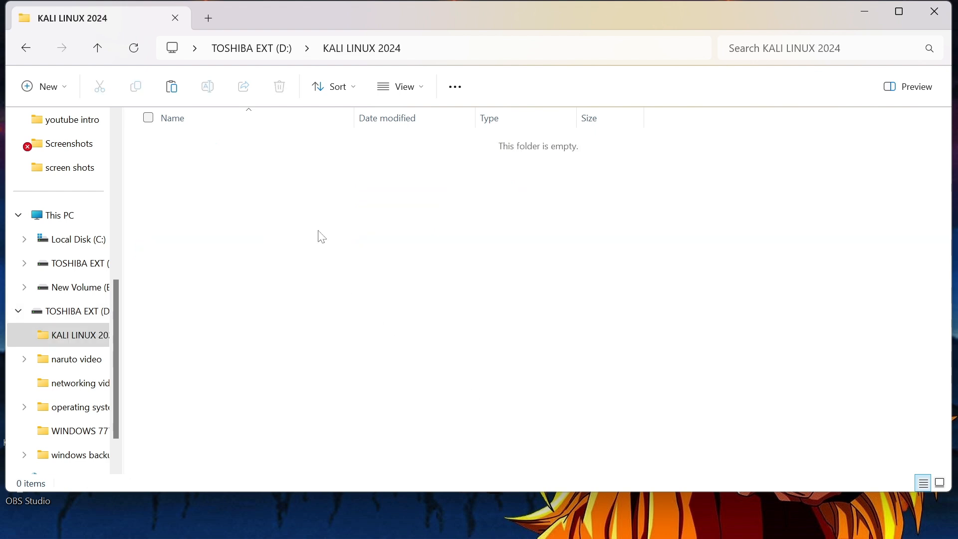
# Paste the Kali Purple ISO into KALI LINUX 2024, then close File Explorer
pyautogui.rightClick(322, 238)
pyautogui.click(336, 254)
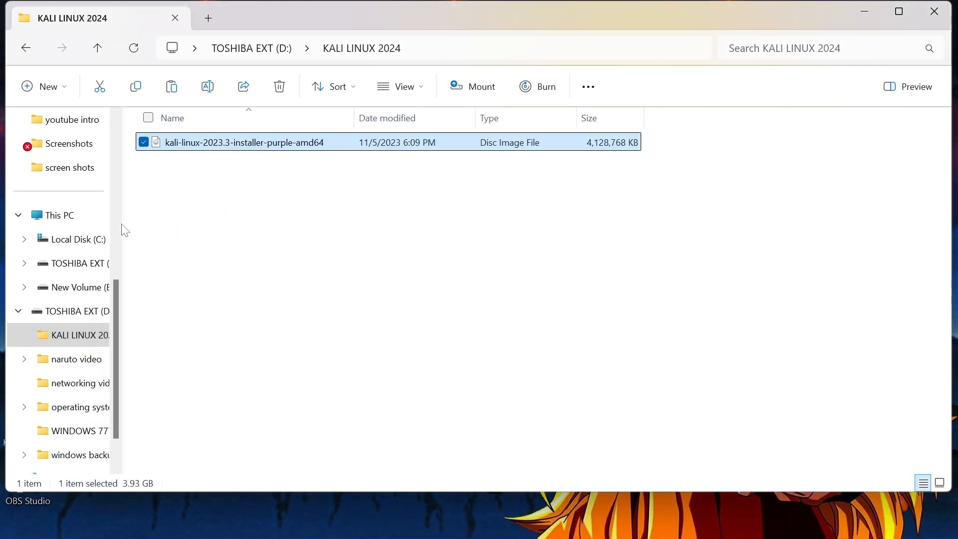
pyautogui.click(28, 51)
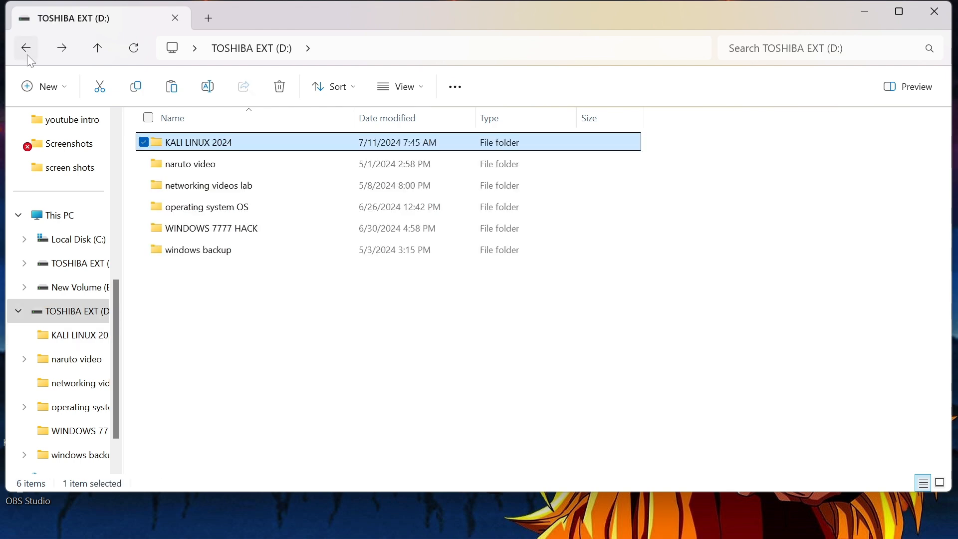
pyautogui.click(937, 18)
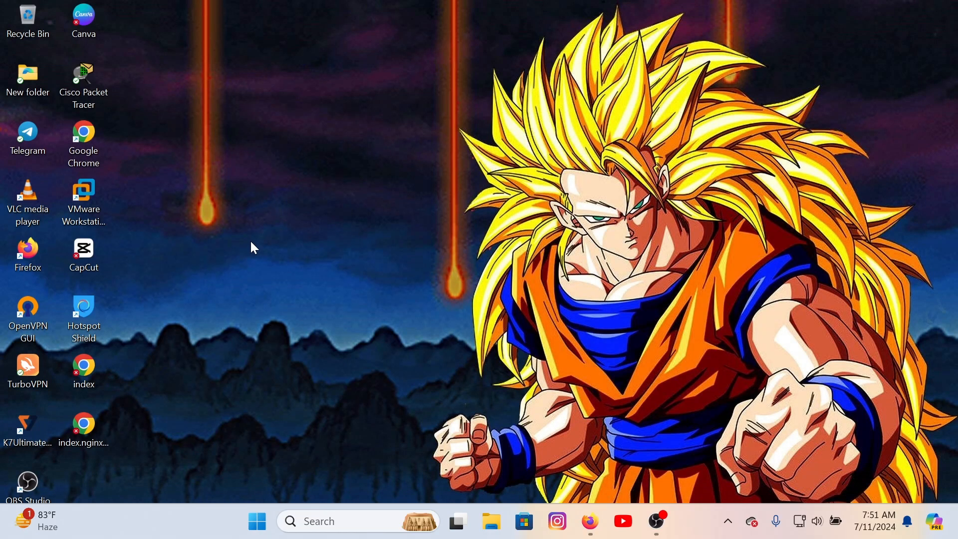
# Launch VMware Workstation and start the New Virtual Machine wizard from the File menu
pyautogui.click(95, 226)
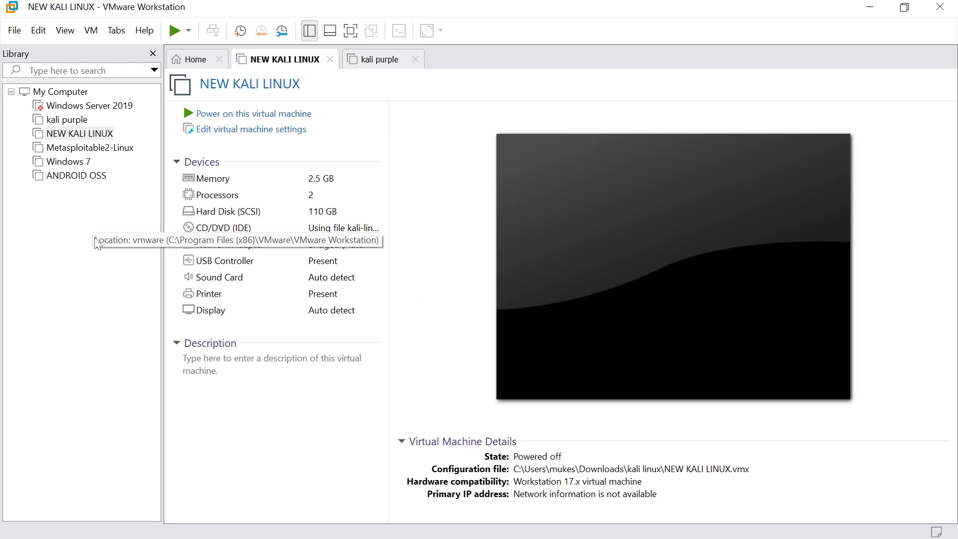
pyautogui.click(16, 33)
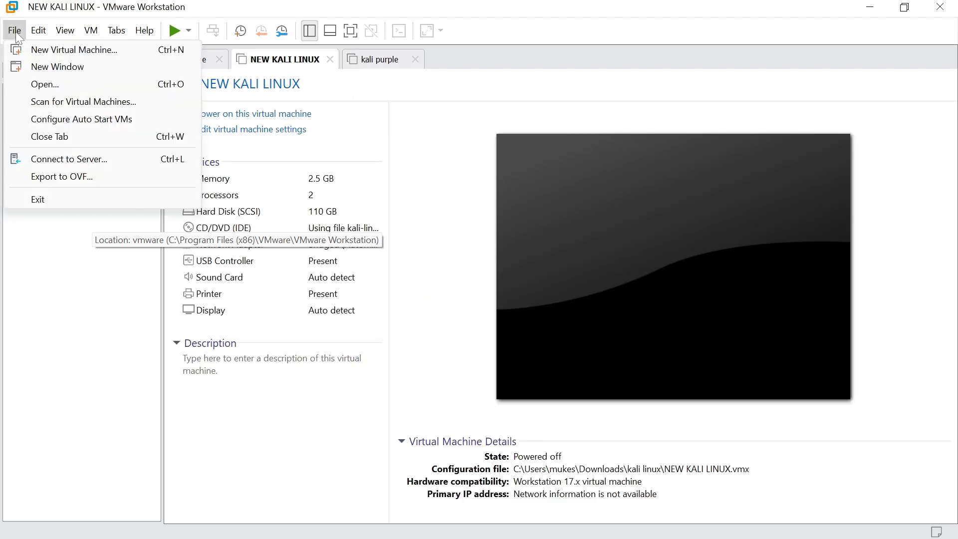
pyautogui.click(38, 50)
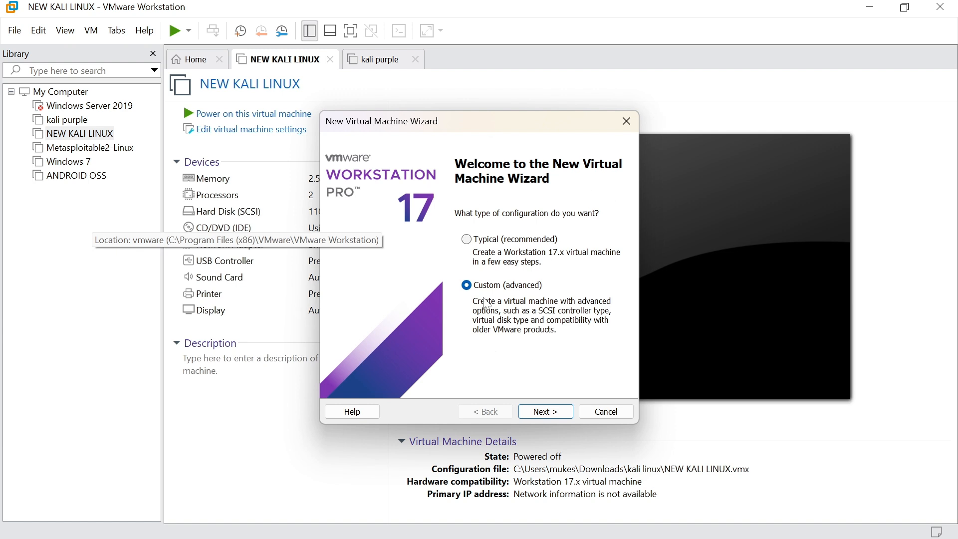
# Continue with Custom setup, Workstation 17.x compatibility, and install the operating system later
pyautogui.click(553, 415)
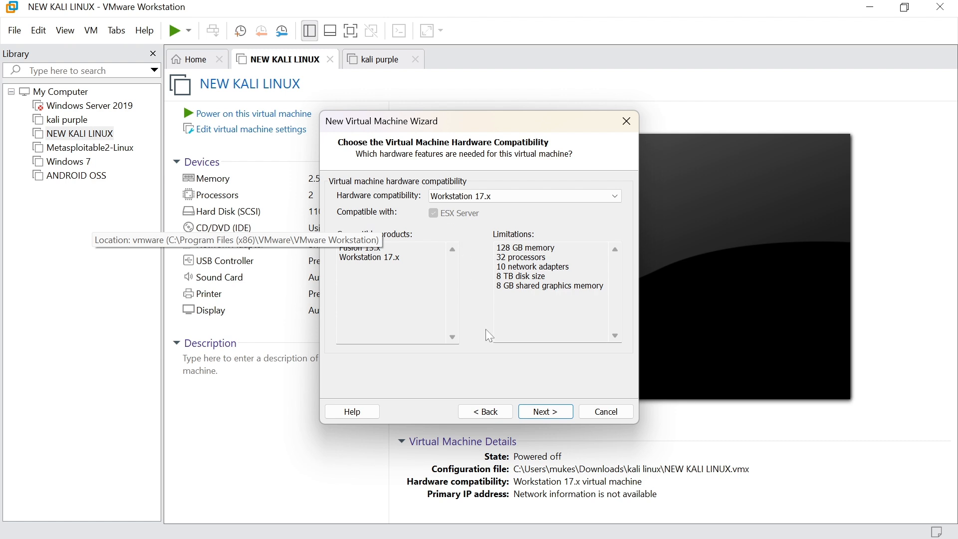
pyautogui.click(544, 417)
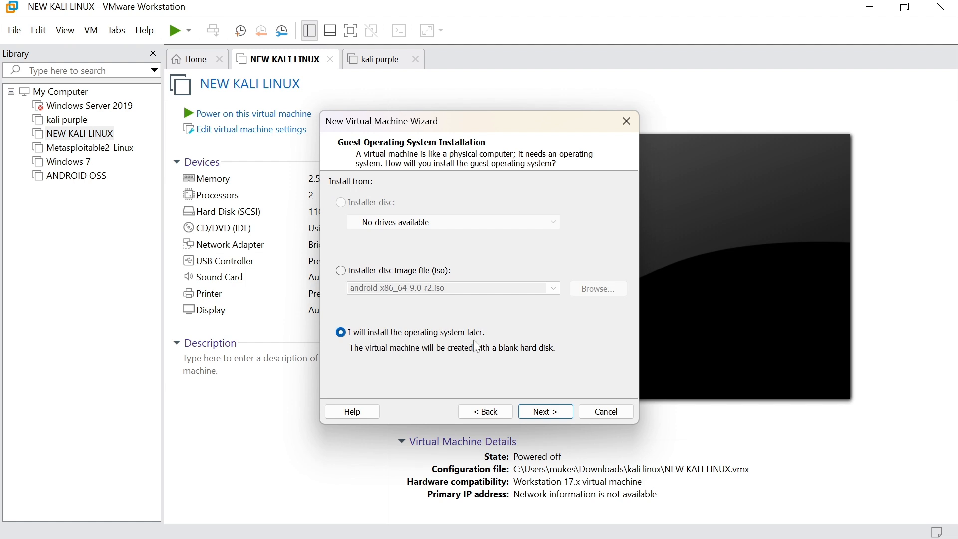
pyautogui.click(546, 412)
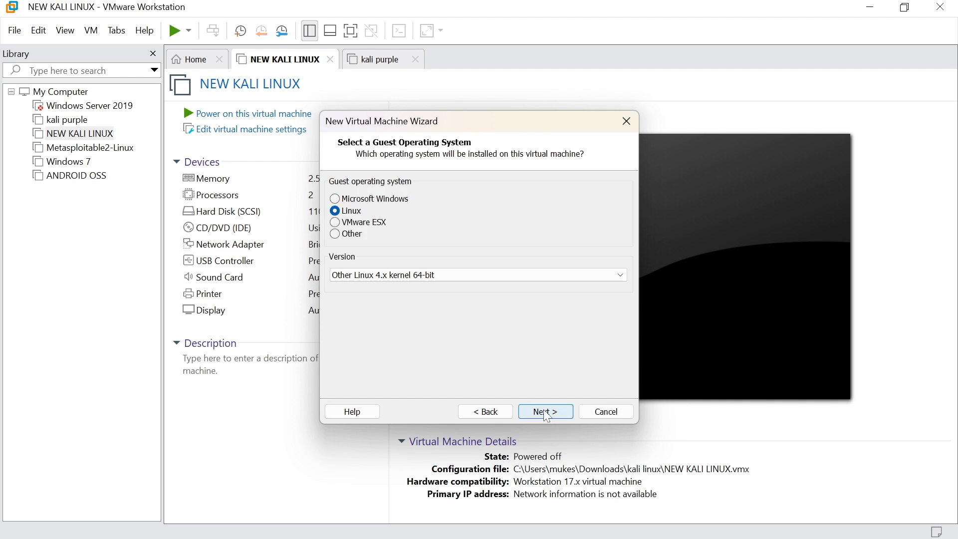
# Set the guest OS version to Linux Debian 11.x 64-bit and continue
pyautogui.click(388, 278)
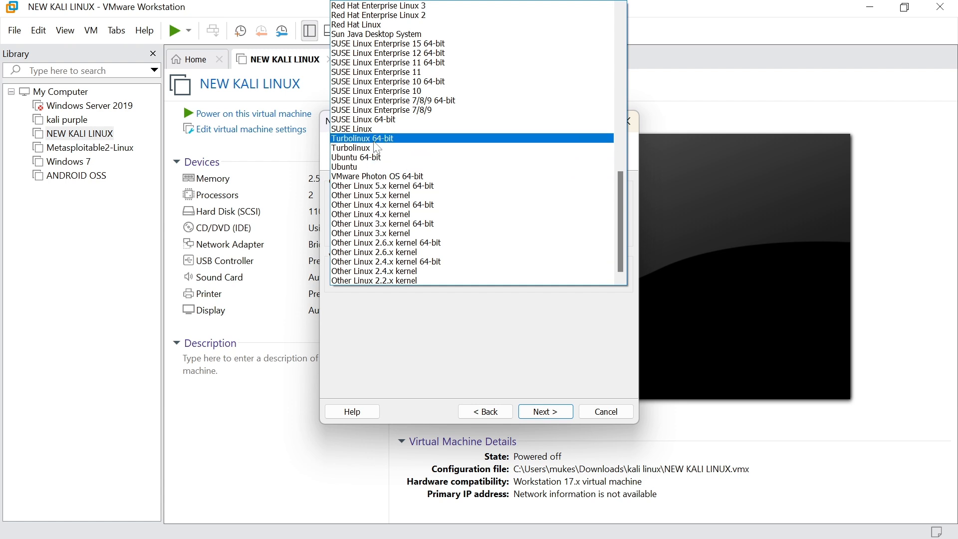
pyautogui.scroll(10, 382, 227)
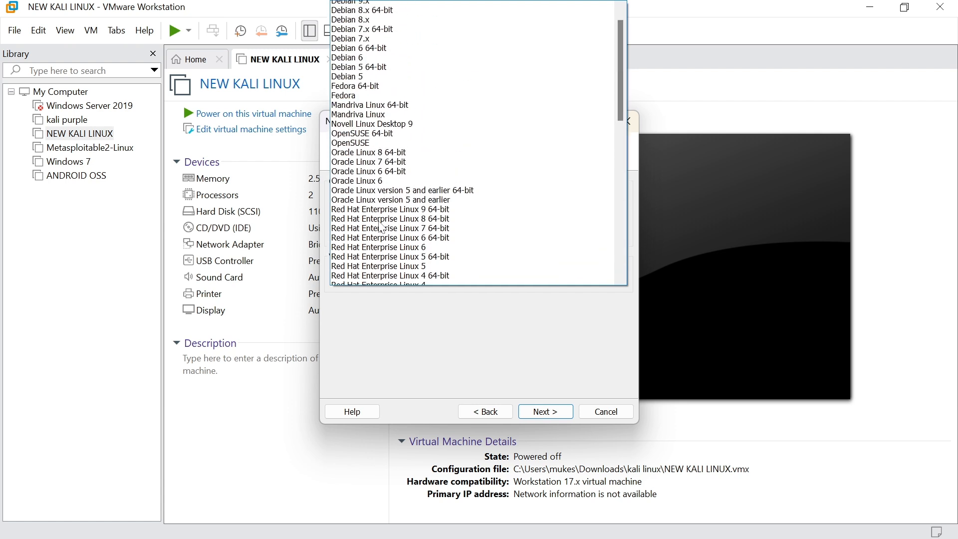
pyautogui.scroll(5, 382, 227)
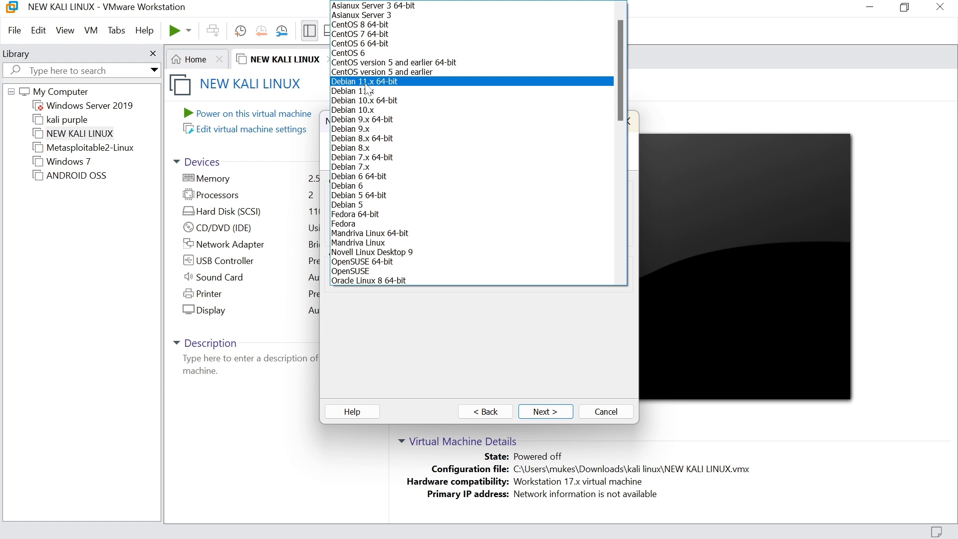
pyautogui.click(382, 82)
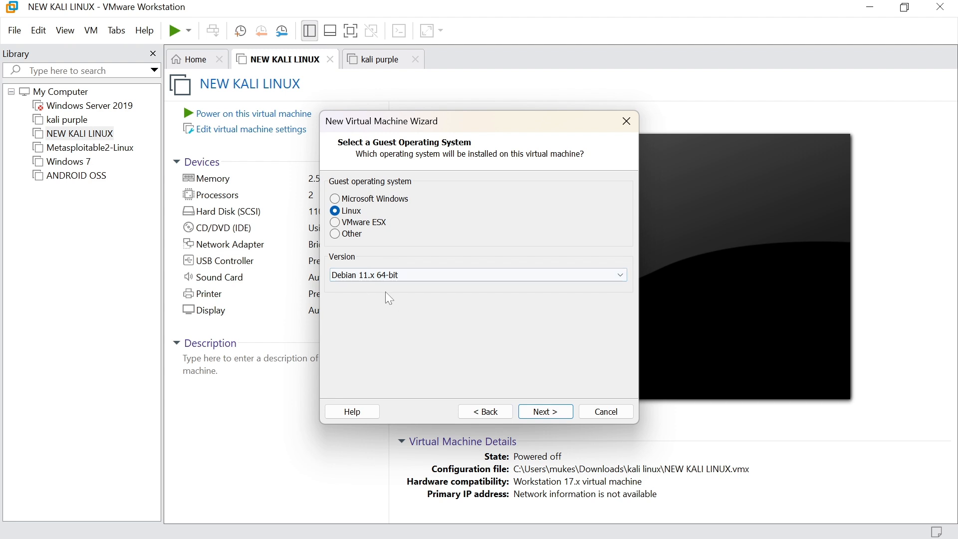
pyautogui.click(545, 412)
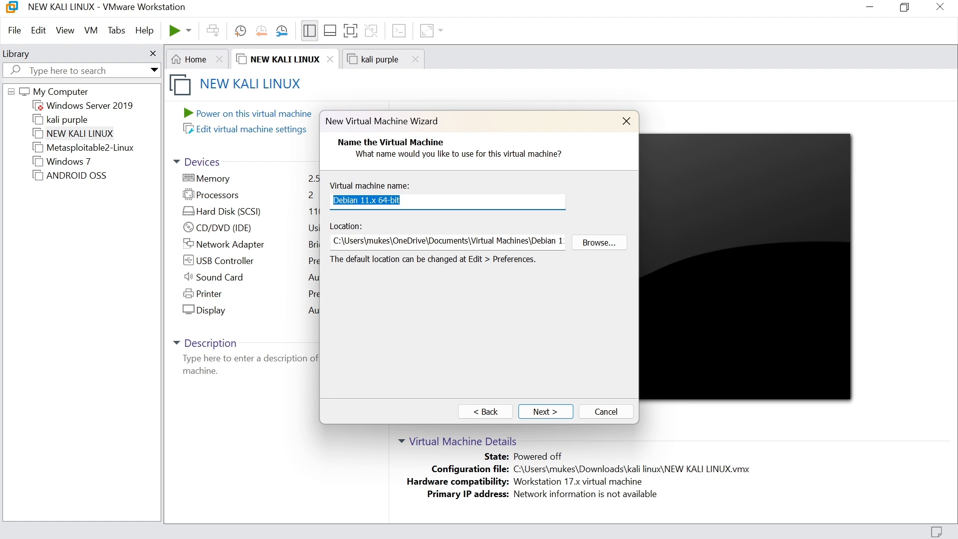
# Replace the default virtual machine name with 'kali LINUX'
pyautogui.press('BackSpace')
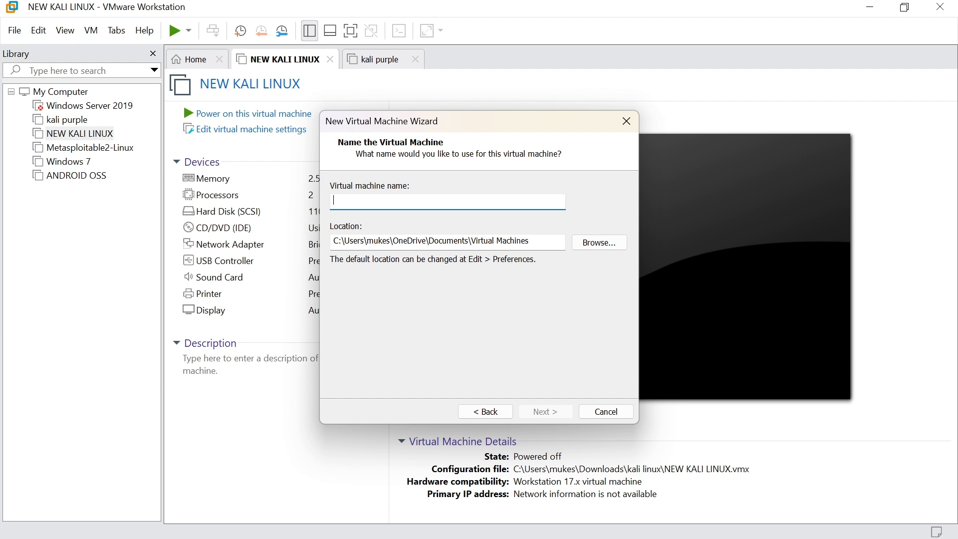
pyautogui.write('kal')
pyautogui.write('i LINUX')
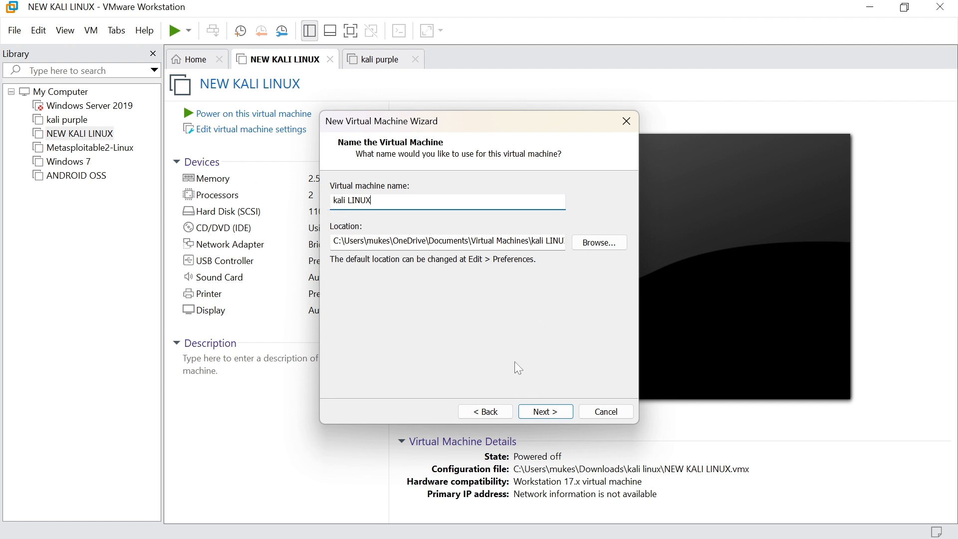
# Give the machine 2 processors and 4096 MB of memory, reaching the NAT network page
pyautogui.click(546, 412)
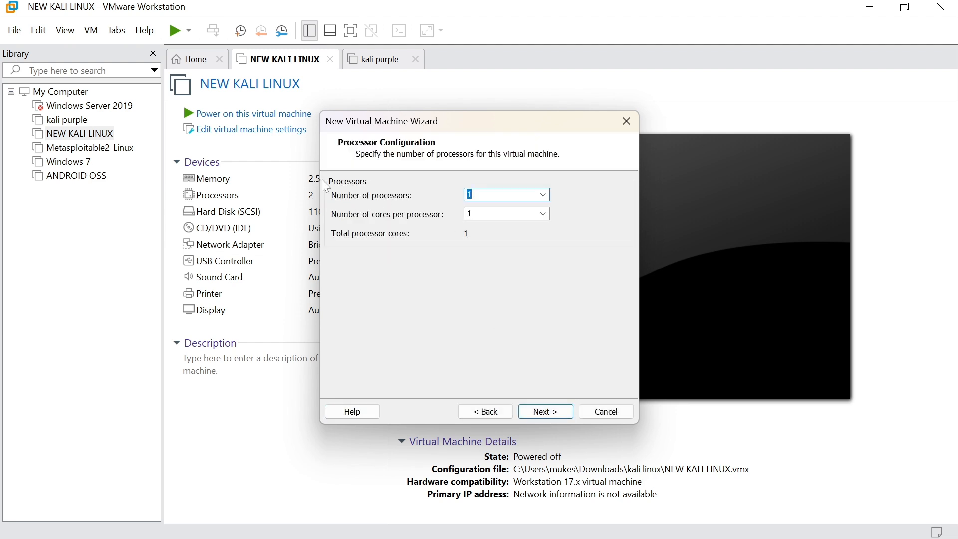
pyautogui.click(543, 194)
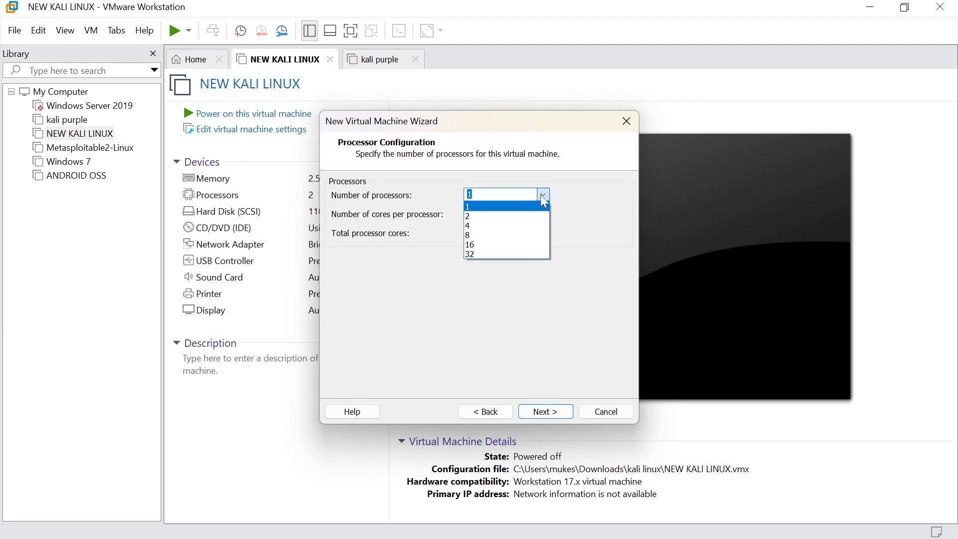
pyautogui.click(492, 217)
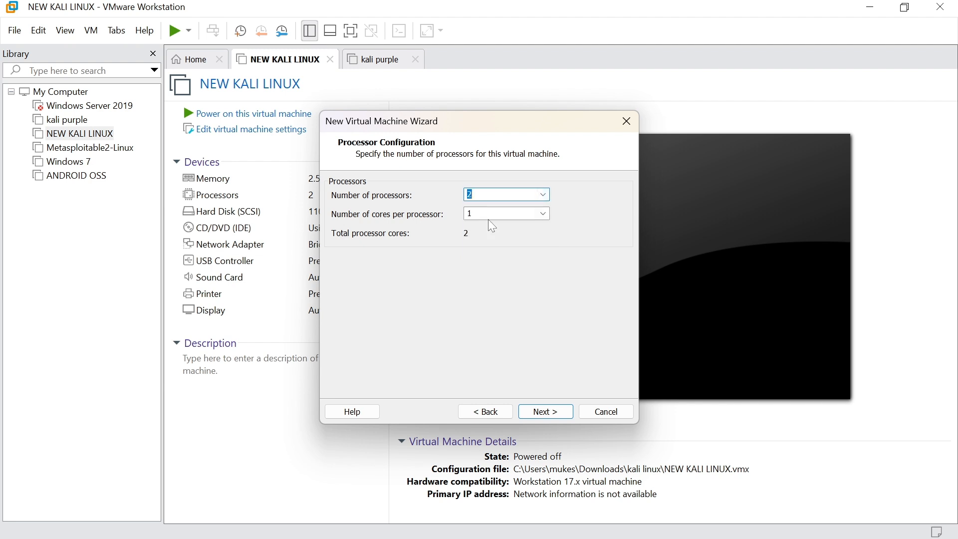
pyautogui.click(546, 415)
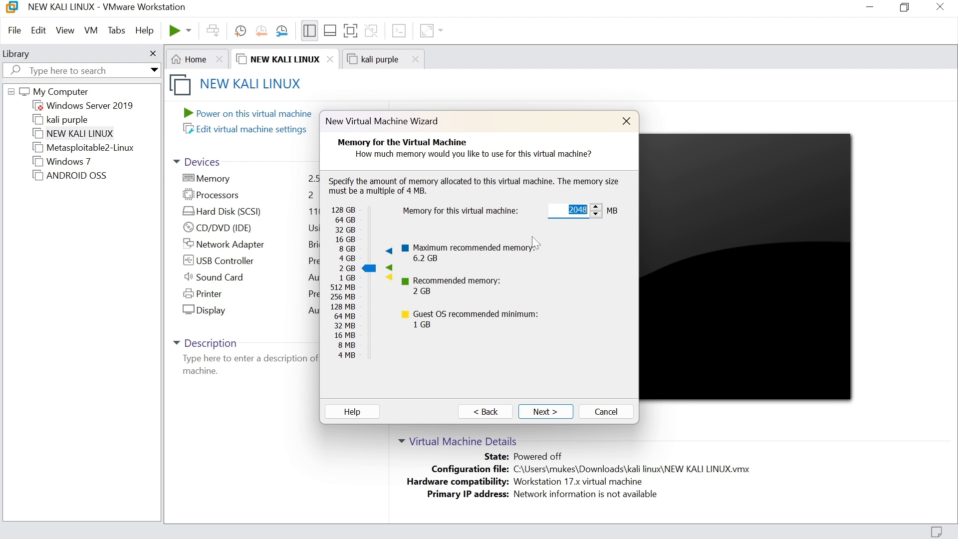
pyautogui.moveTo(368, 267); pyautogui.dragTo(368, 256)
pyautogui.click(558, 417)
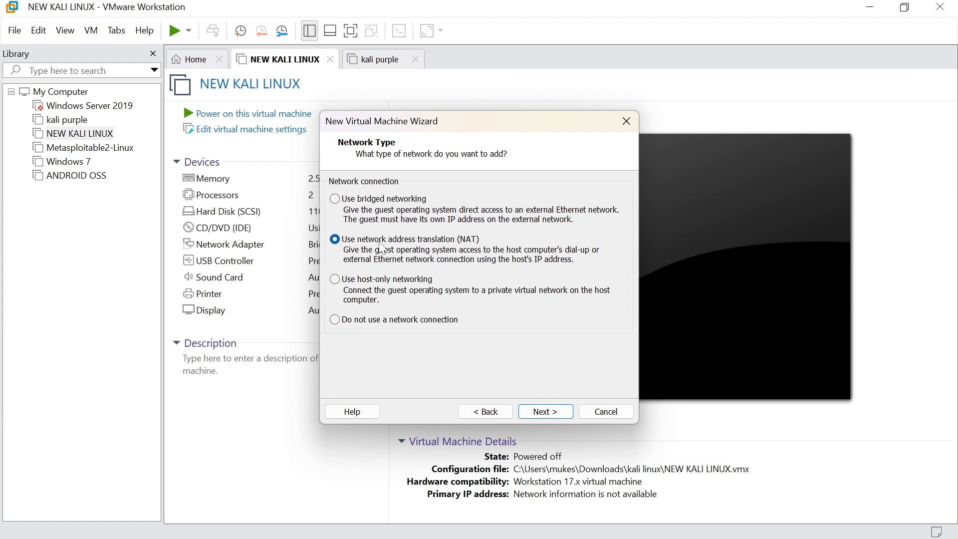
# Keep NAT networking, the LSI Logic controller and SCSI disk type, and create a new virtual disk
pyautogui.click(548, 413)
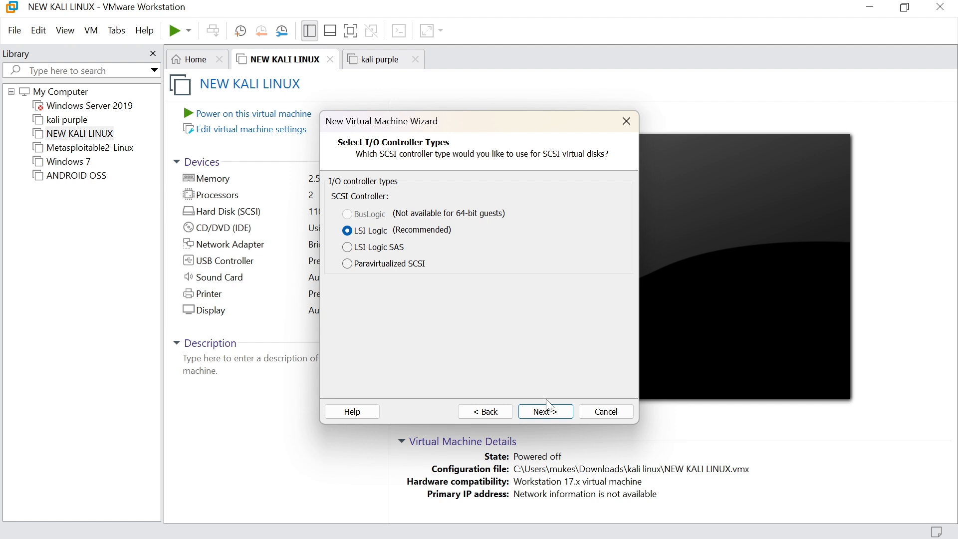
pyautogui.click(544, 414)
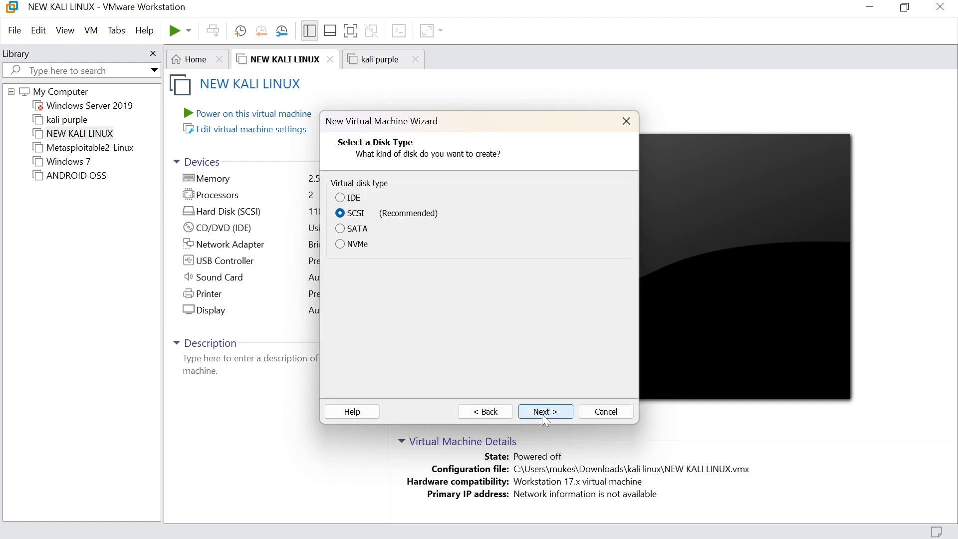
pyautogui.click(542, 415)
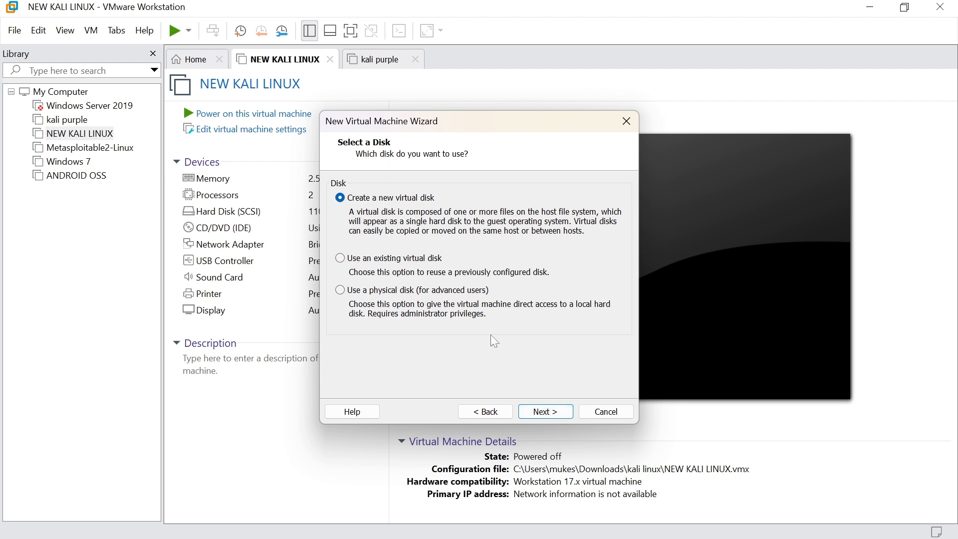
pyautogui.click(540, 410)
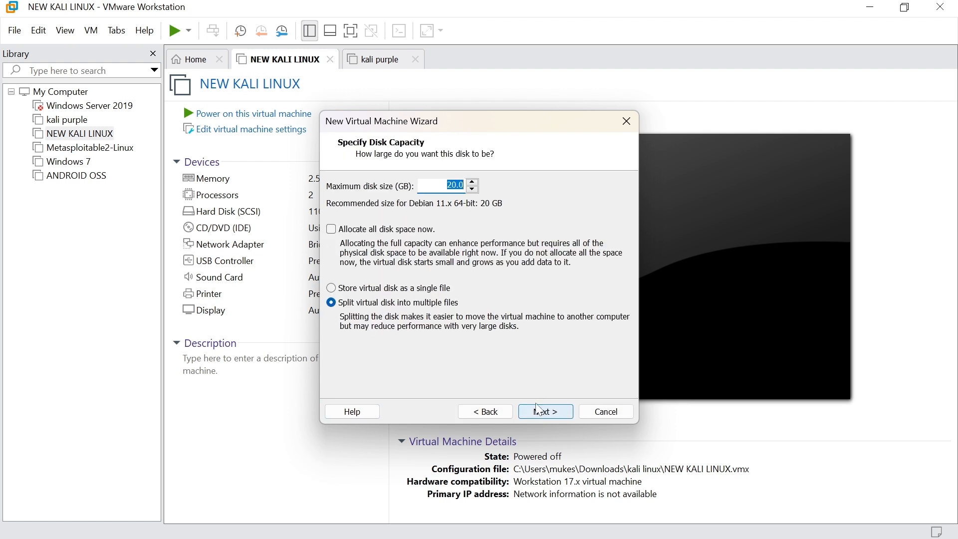
# Set the maximum disk size to 100 GB, split into multiple files
pyautogui.click(450, 185)
pyautogui.press('Delete')
pyautogui.write('8')
pyautogui.press('BackSpace')
pyautogui.write('100')
pyautogui.click(542, 411)
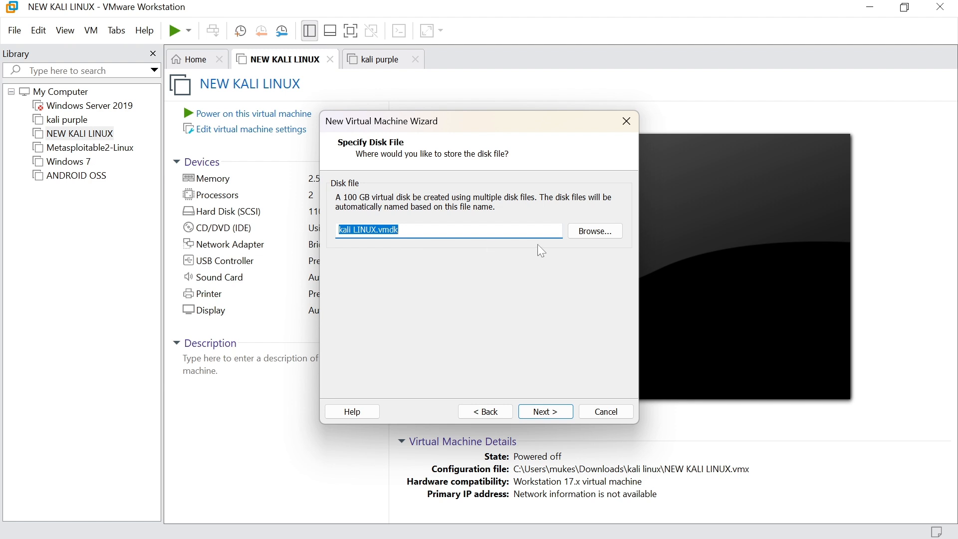
# Save the disk file in the D:\KALI LINUX 2024 folder and finish creating the kali LINUX VM
pyautogui.click(587, 232)
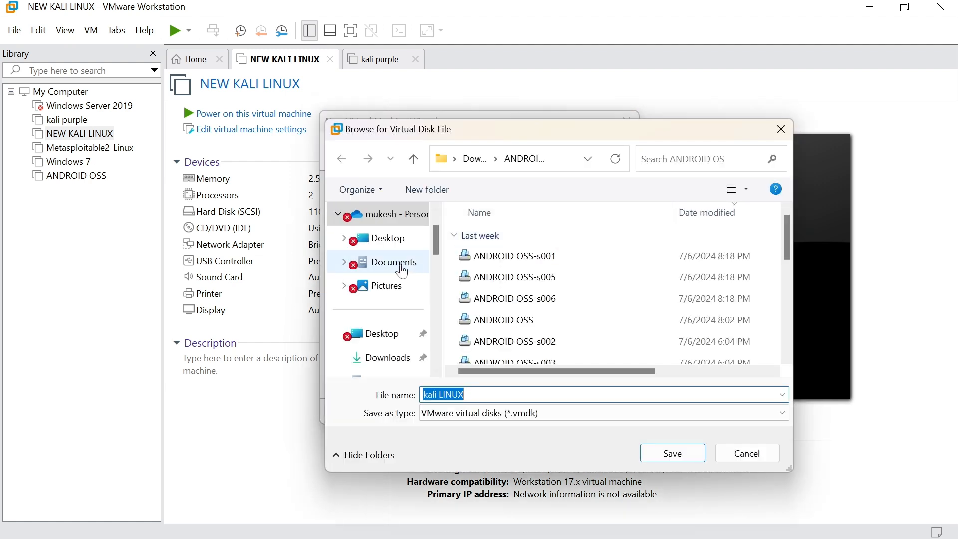
pyautogui.scroll(-10, 402, 272)
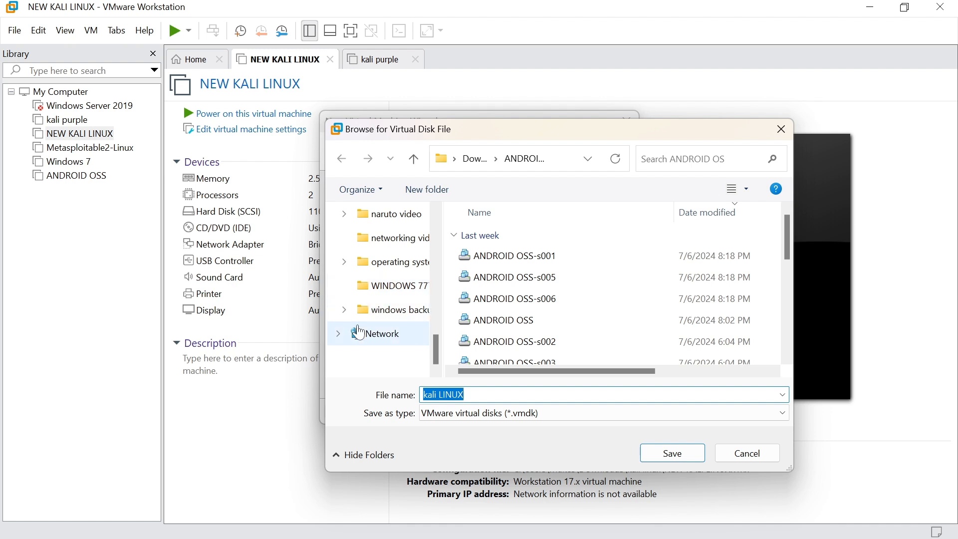
pyautogui.scroll(2, 359, 333)
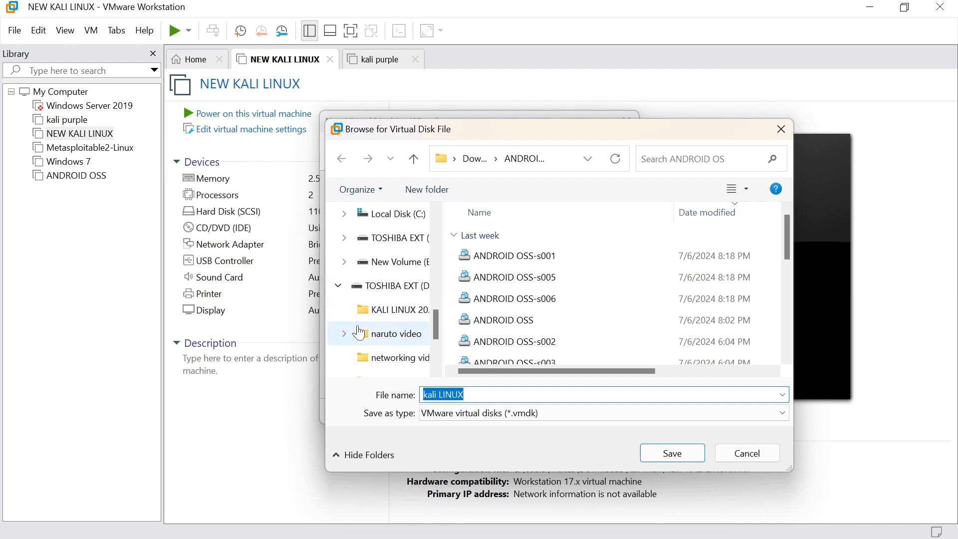
pyautogui.click(394, 317)
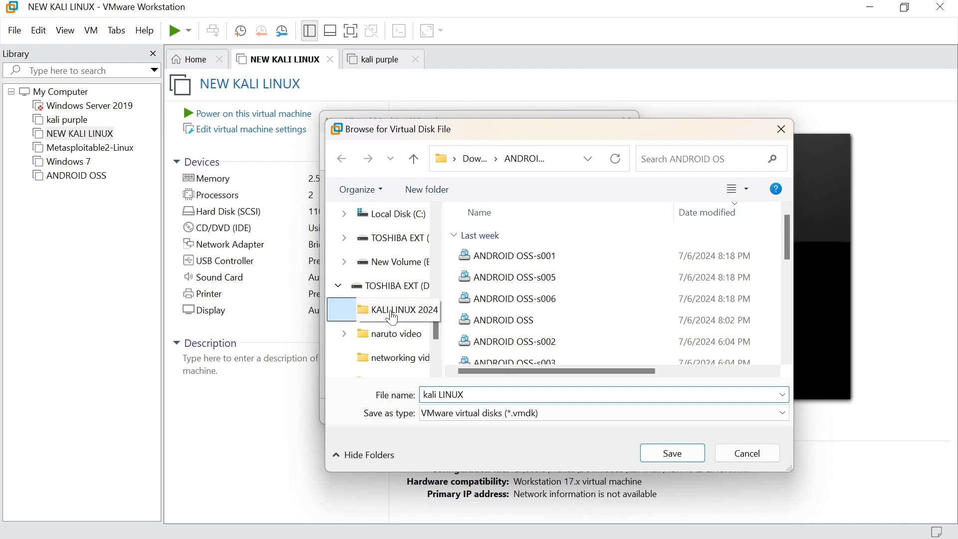
pyautogui.click(674, 455)
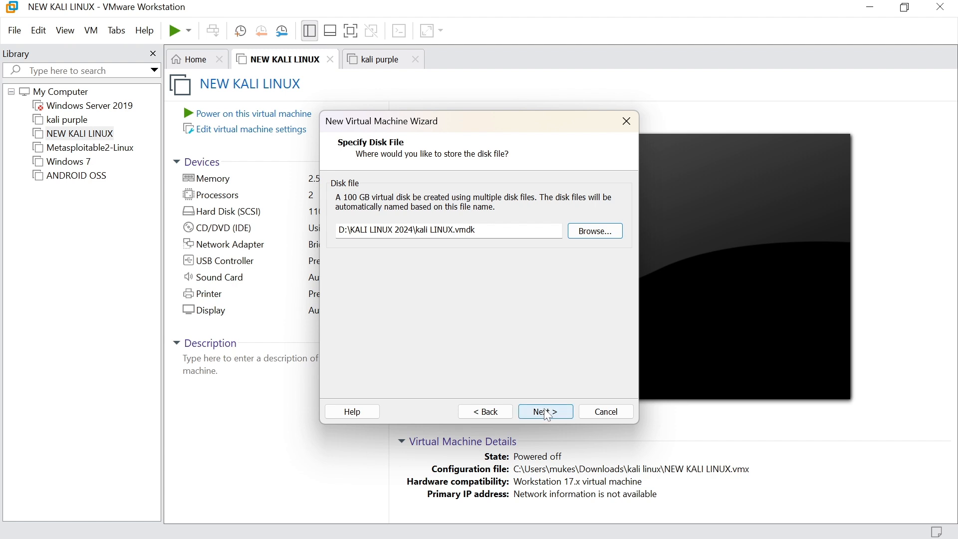
pyautogui.click(548, 412)
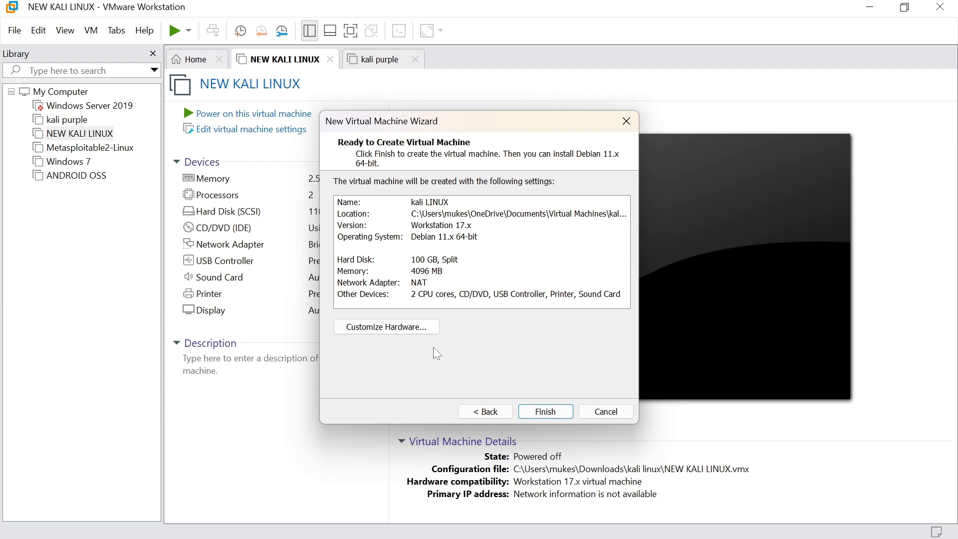
pyautogui.click(552, 413)
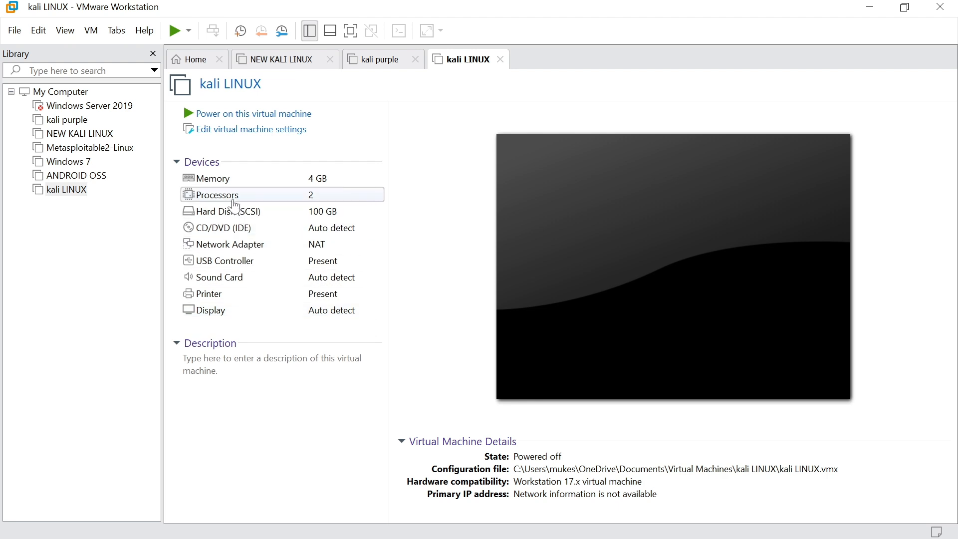
# Set the CD/DVD (IDE) drive to the kali-linux-2023.3 purple installer ISO from D:\KALI LINUX 2024 and save
pyautogui.click(235, 131)
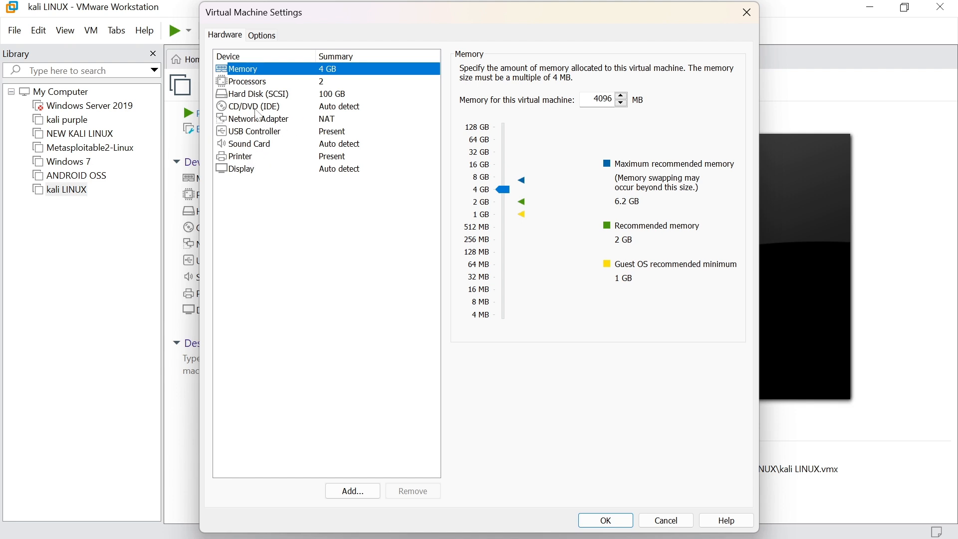
pyautogui.click(264, 107)
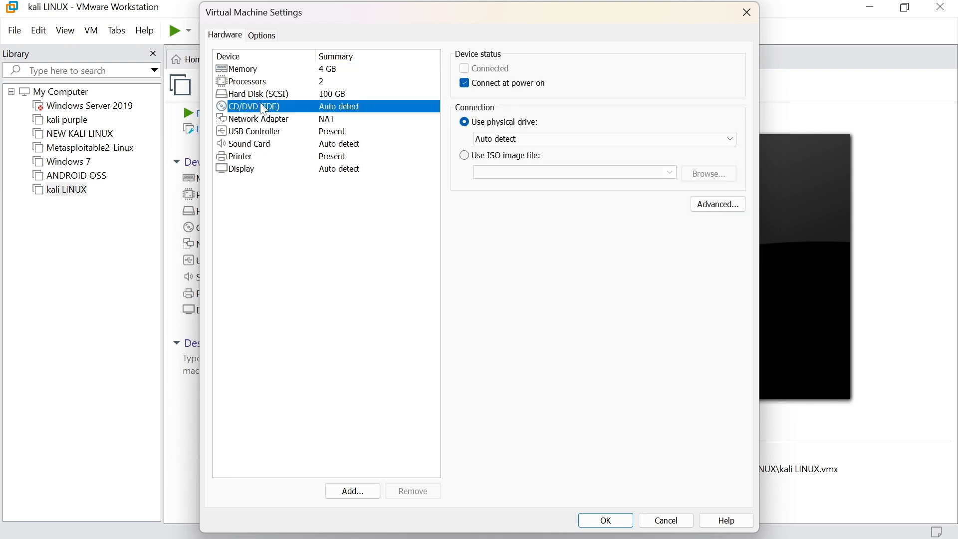
pyautogui.click(464, 159)
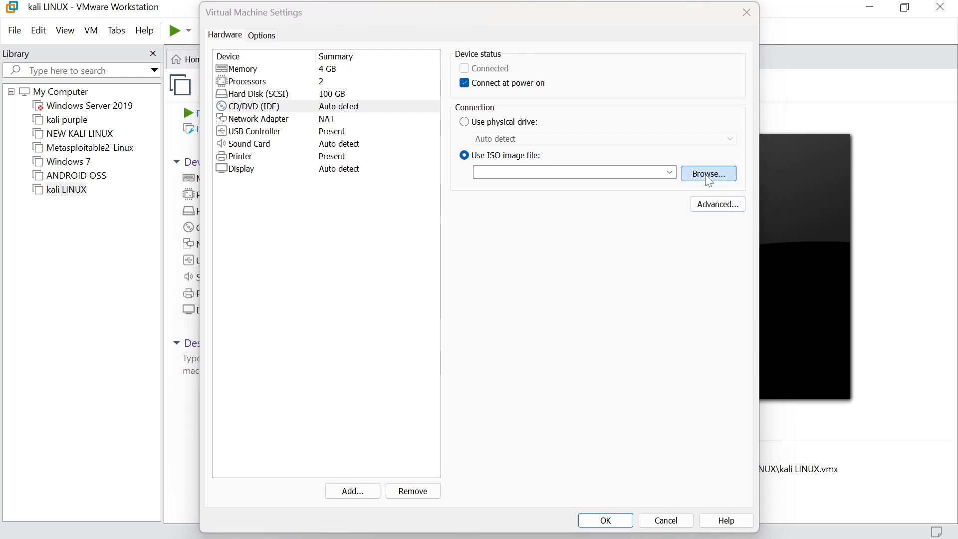
pyautogui.click(709, 175)
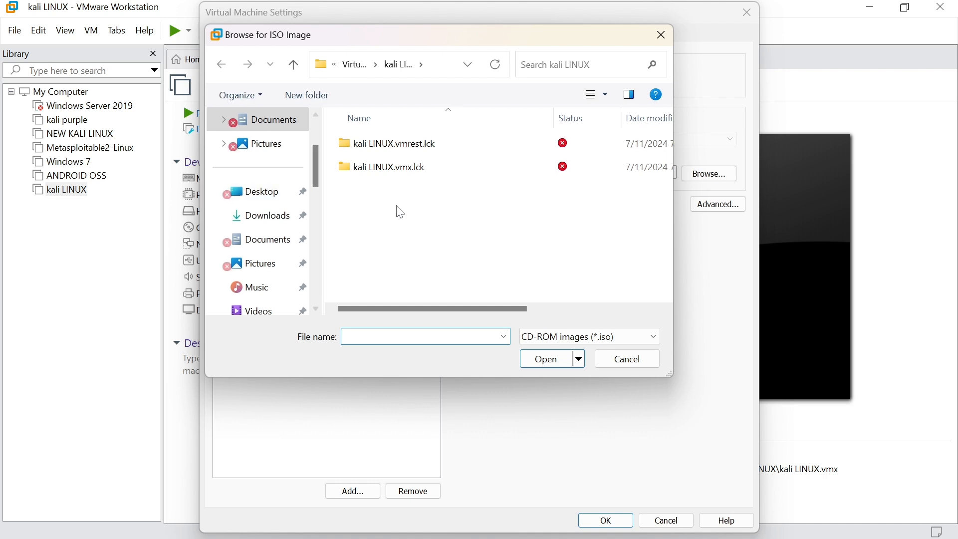
pyautogui.scroll(-10, 280, 220)
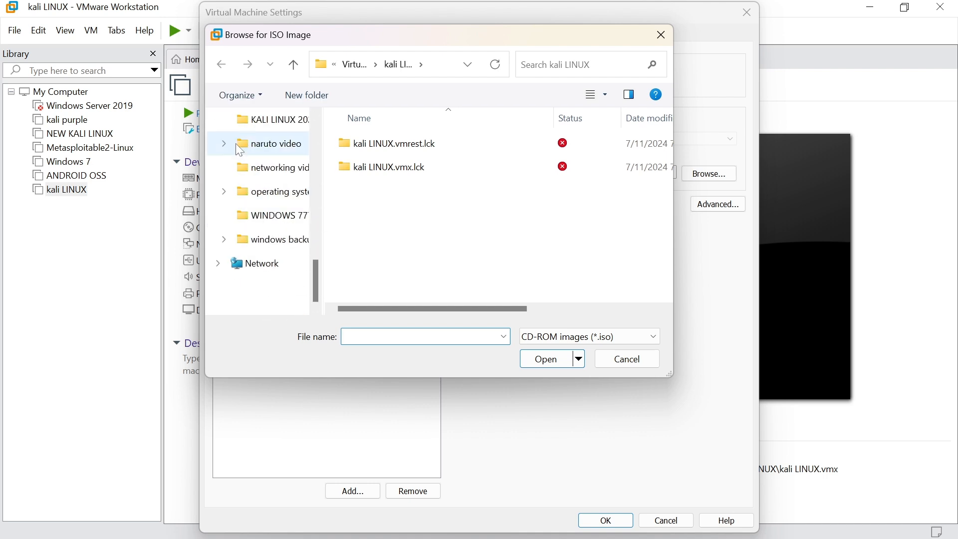
pyautogui.click(265, 121)
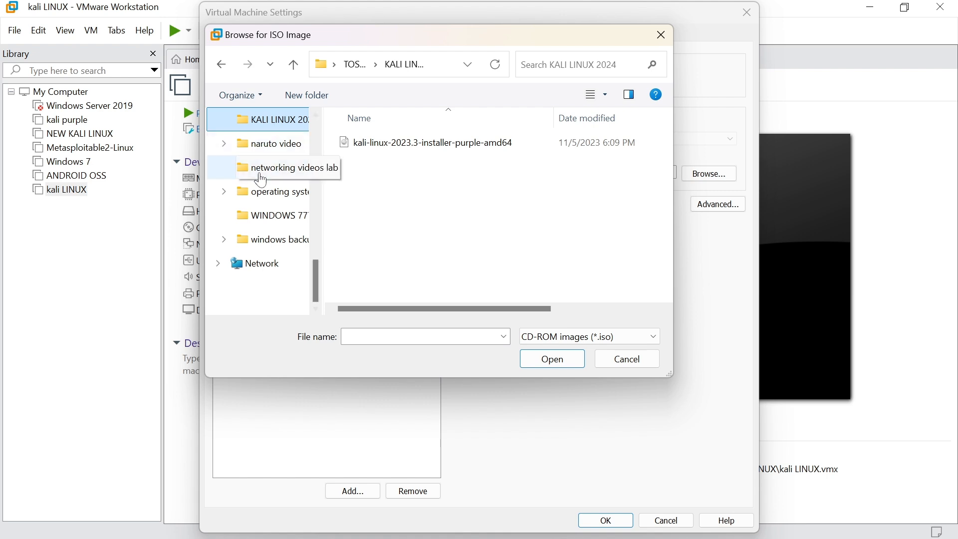
pyautogui.scroll(1, 318, 269)
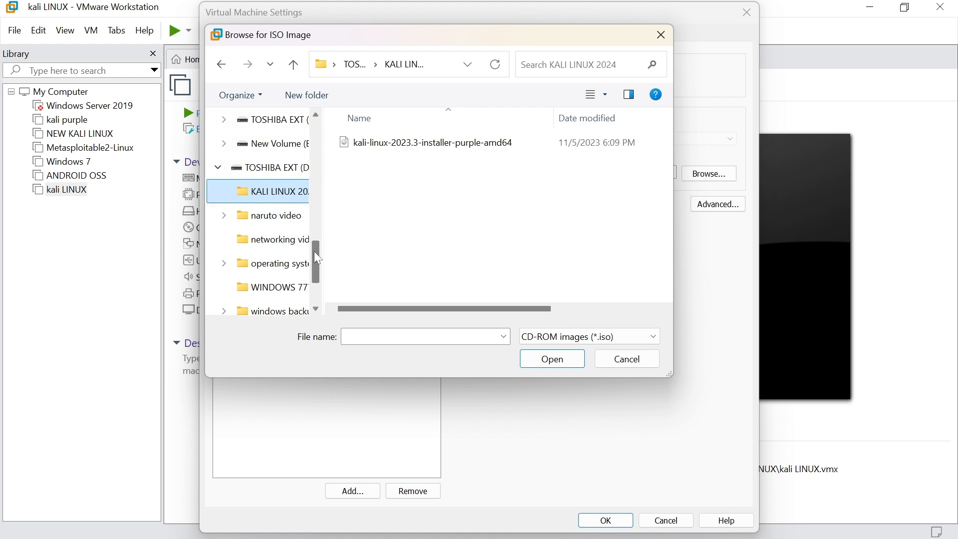
pyautogui.moveTo(318, 258); pyautogui.dragTo(318, 257)
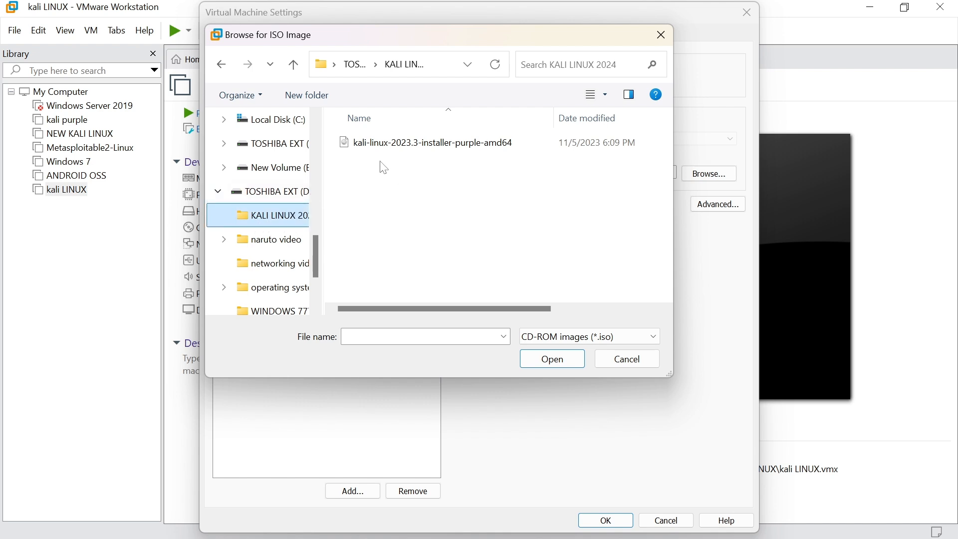
pyautogui.click(417, 145)
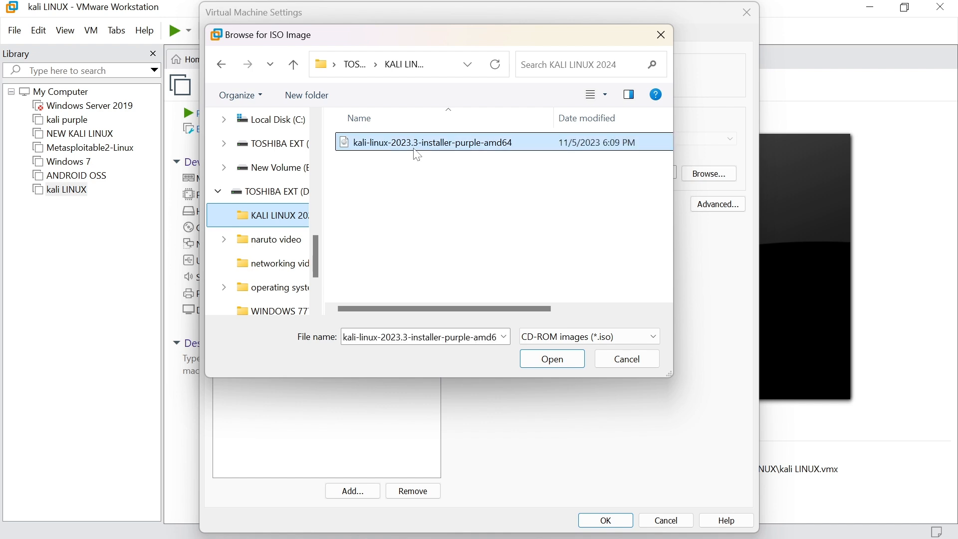
pyautogui.click(547, 363)
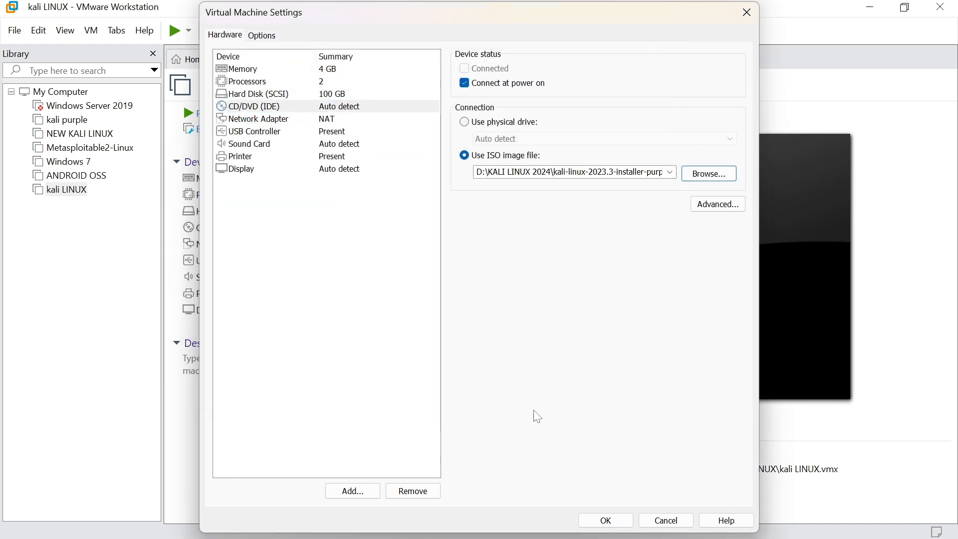
pyautogui.click(607, 520)
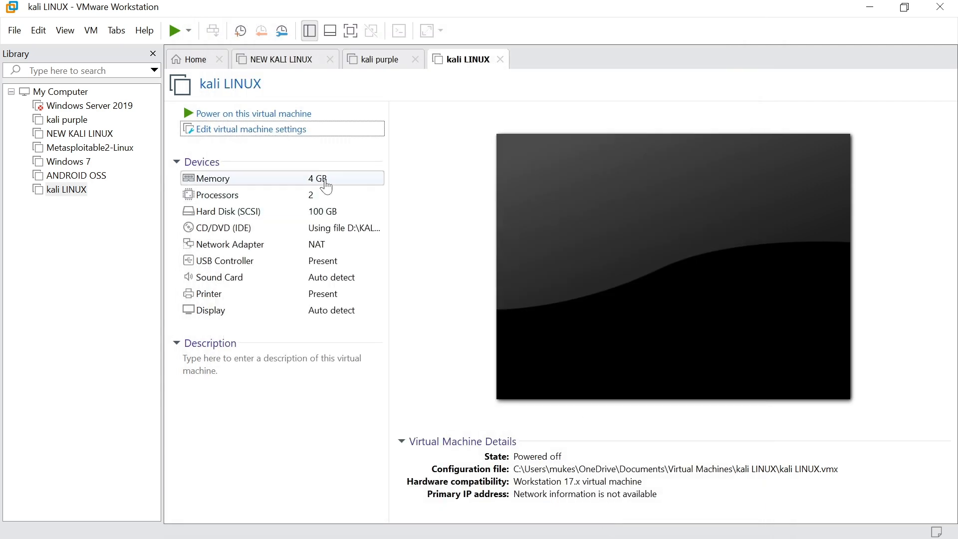
# Power on the kali LINUX VM and launch Graphical install from the boot menu
pyautogui.click(250, 115)
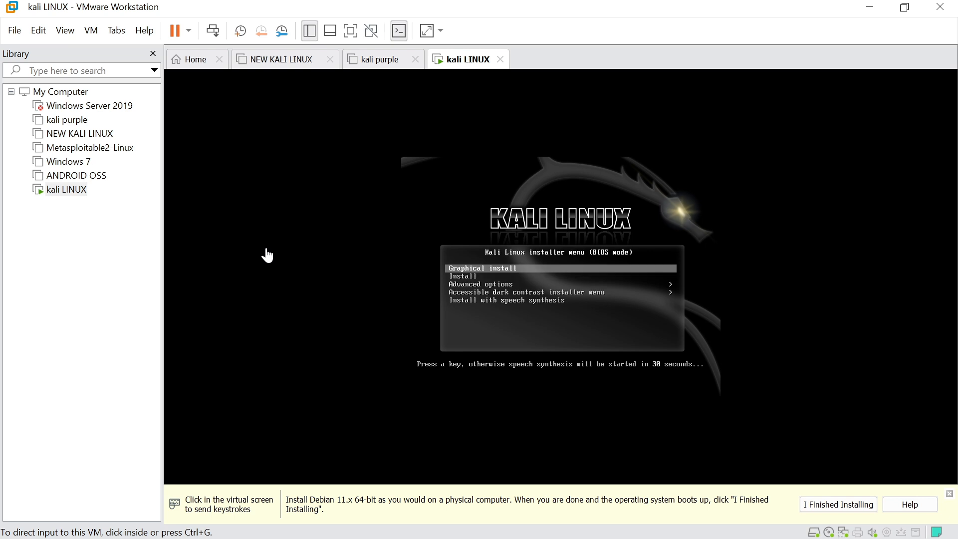
pyautogui.click(410, 264)
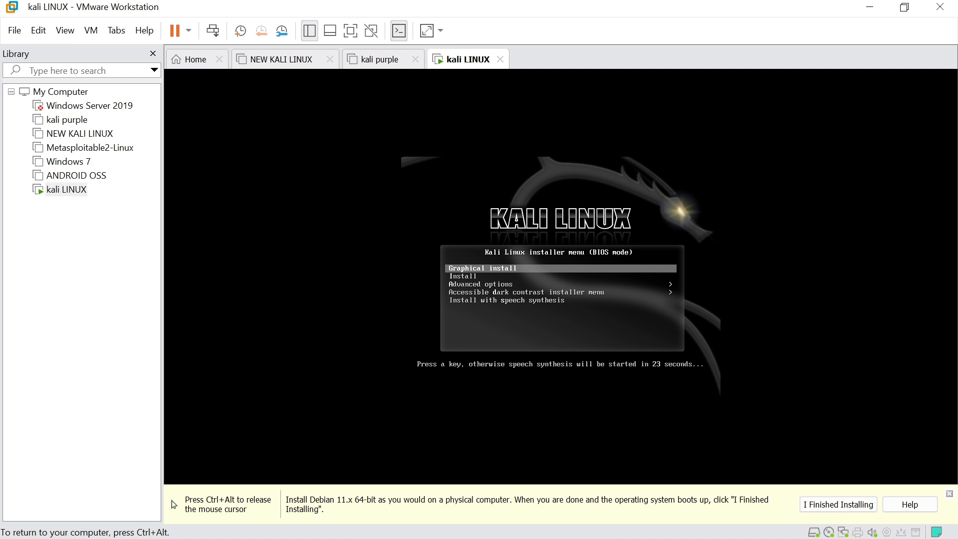
pyautogui.press('Return')
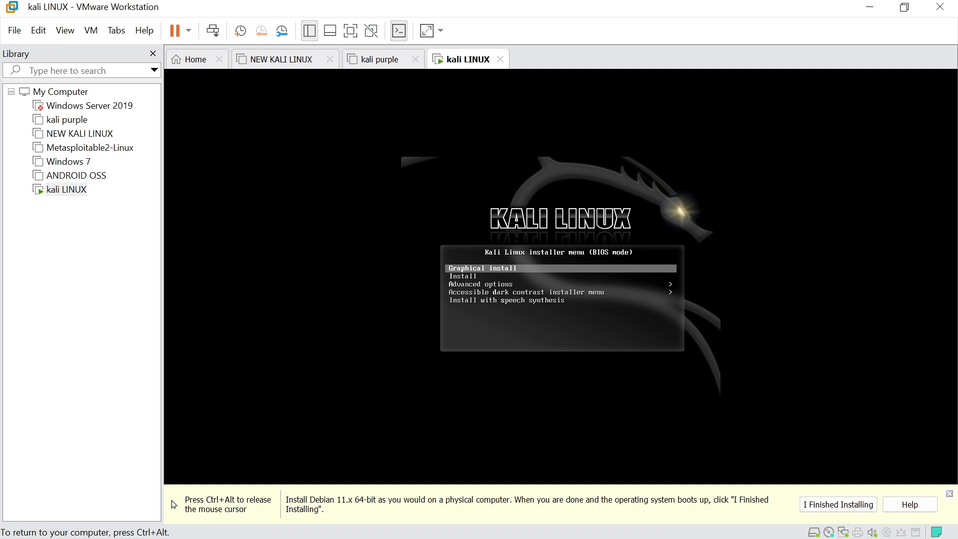
pyautogui.press('Return')
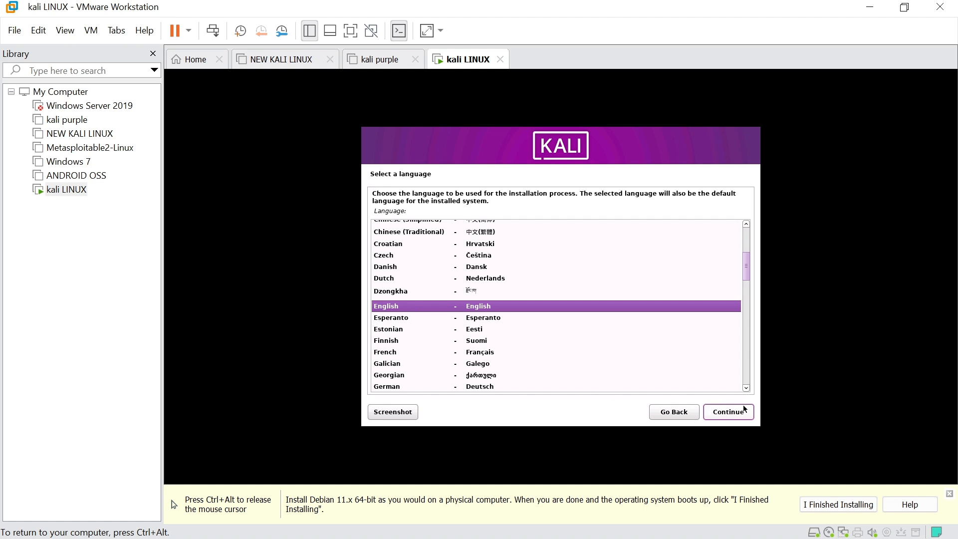
# Choose English as the language, India as the location and the American English keyboard
pyautogui.click(729, 416)
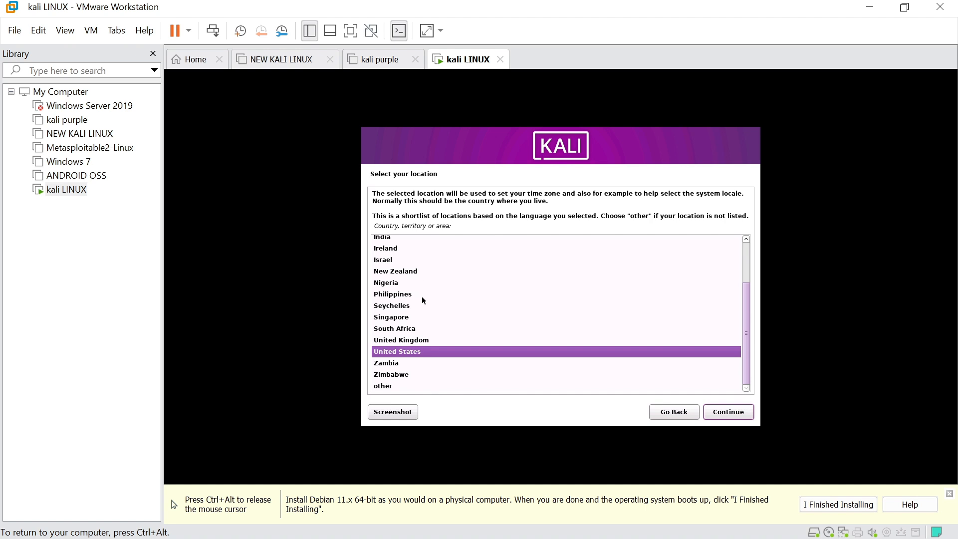
pyautogui.scroll(2, 424, 300)
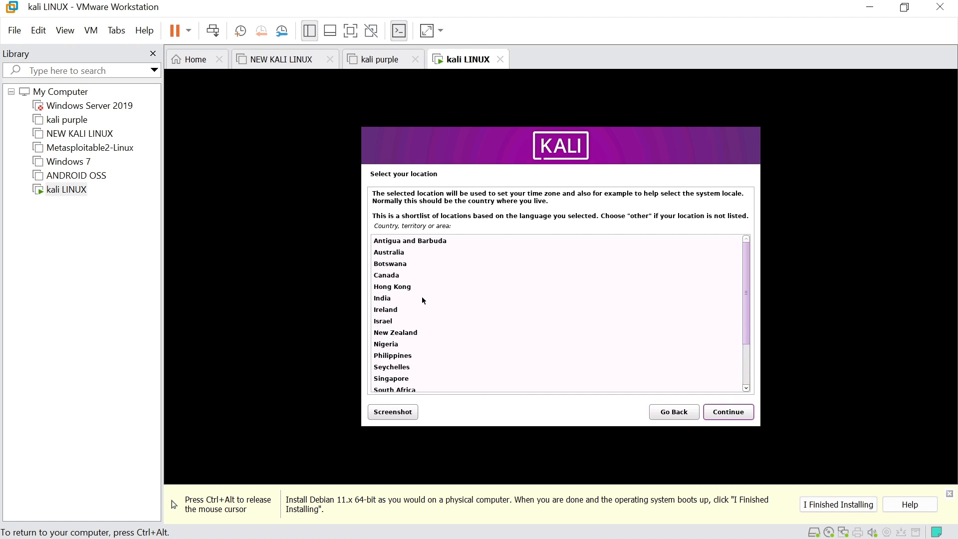
pyautogui.click(387, 301)
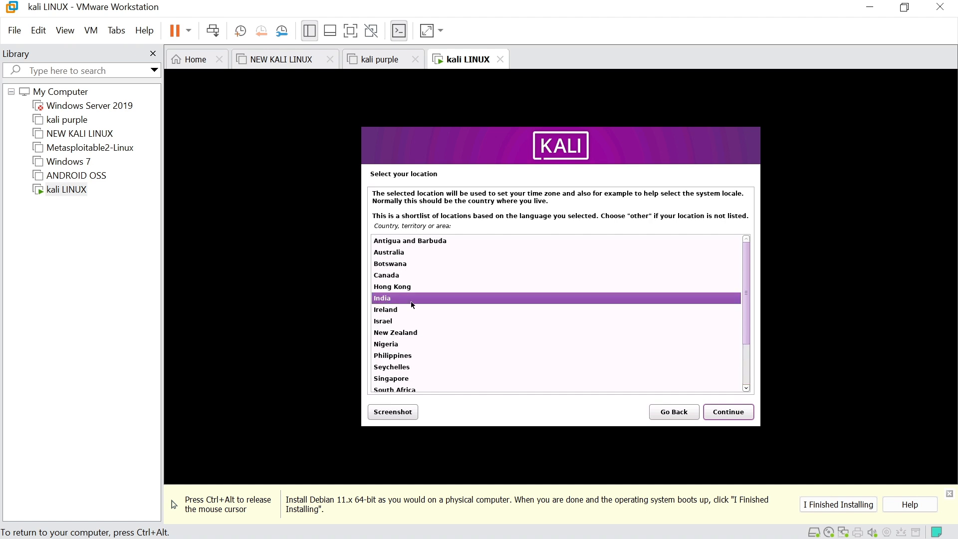
pyautogui.click(729, 413)
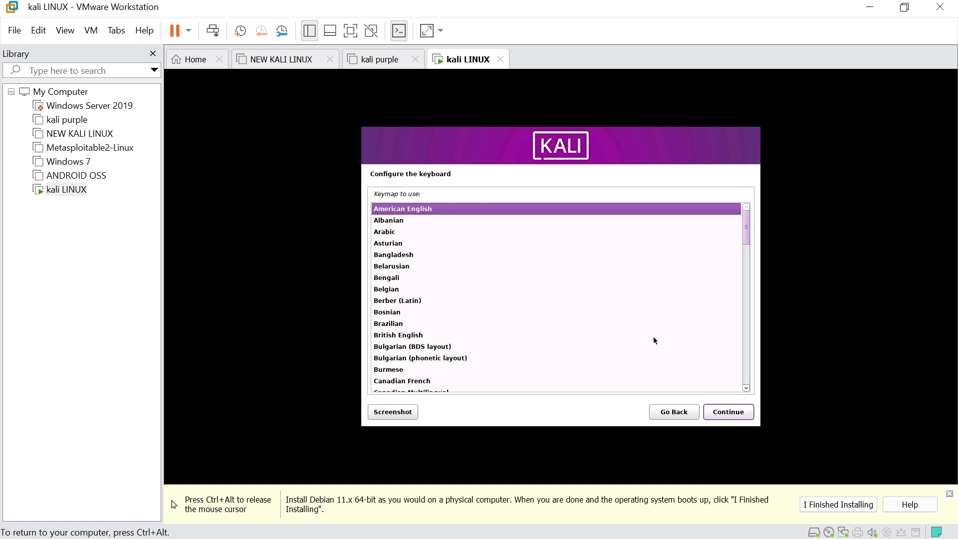
pyautogui.click(733, 415)
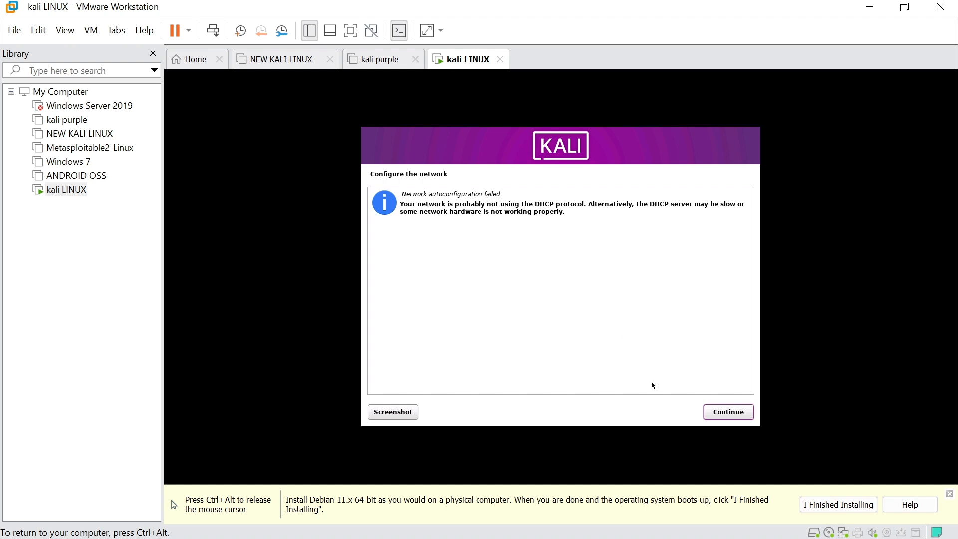
# Skip network configuration after the DHCP failure and keep kali as the hostname
pyautogui.click(729, 413)
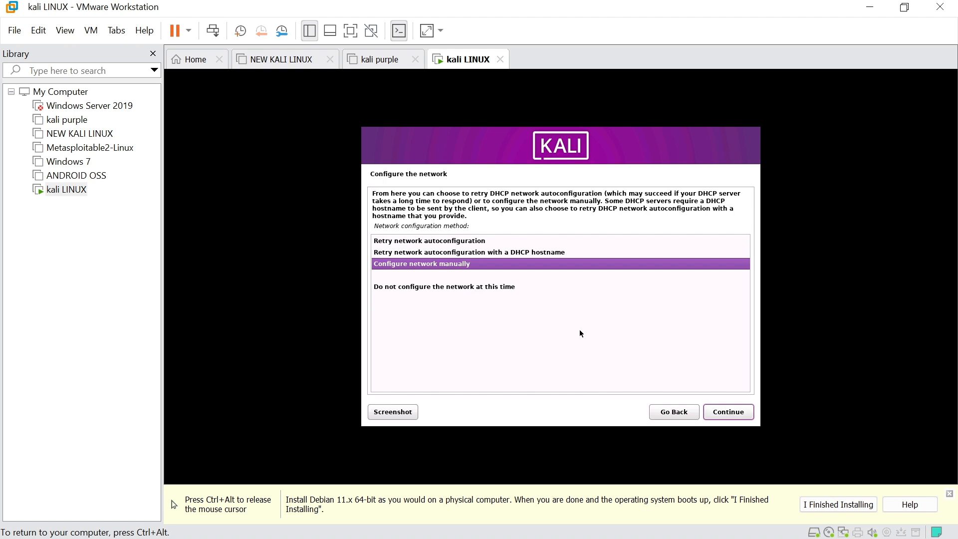
pyautogui.click(448, 286)
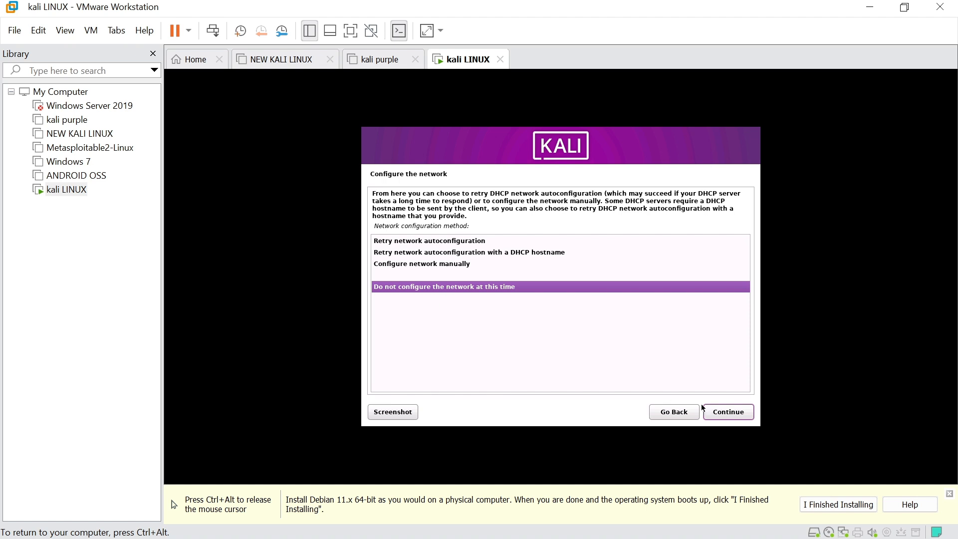
pyautogui.click(729, 412)
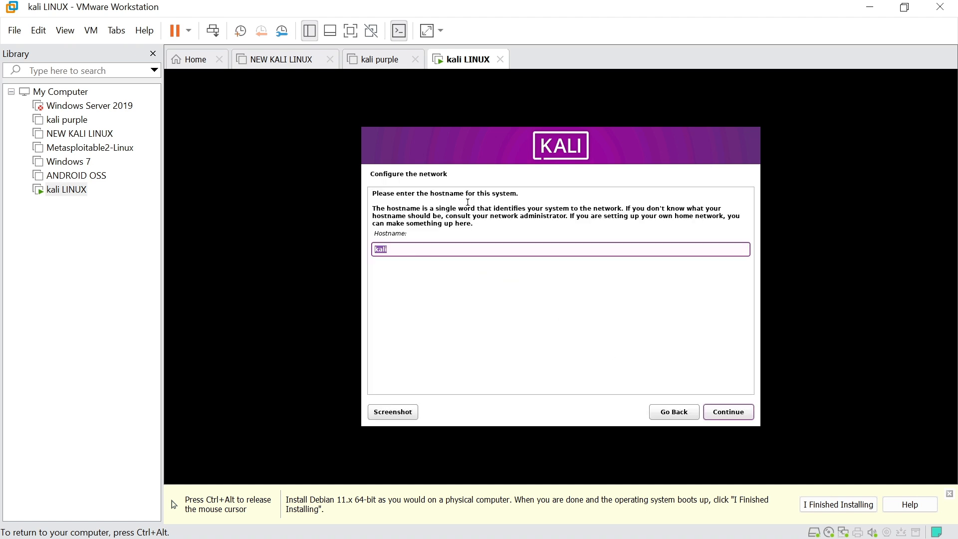
pyautogui.click(406, 247)
pyautogui.click(726, 412)
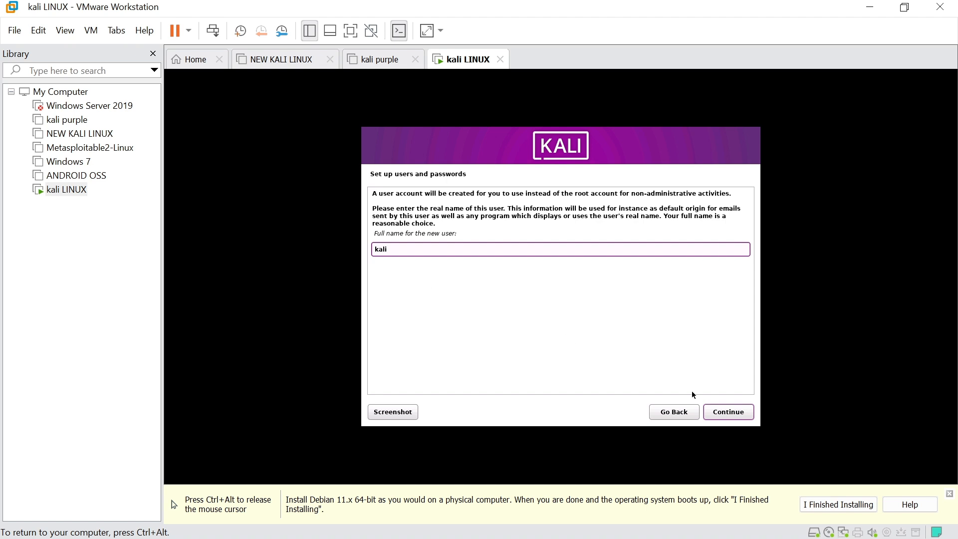
# Use kali as the full name and username, then set and confirm the user's password
pyautogui.click(723, 417)
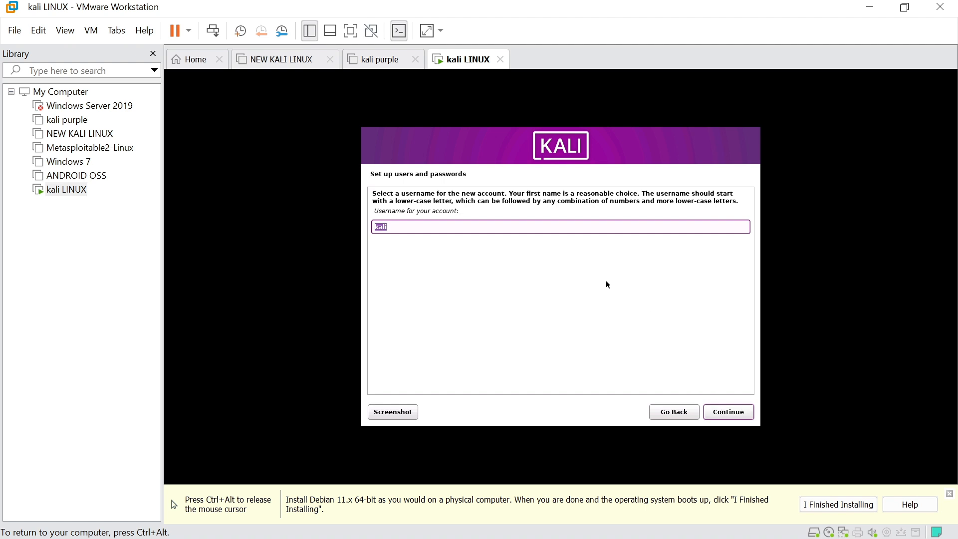
pyautogui.click(725, 413)
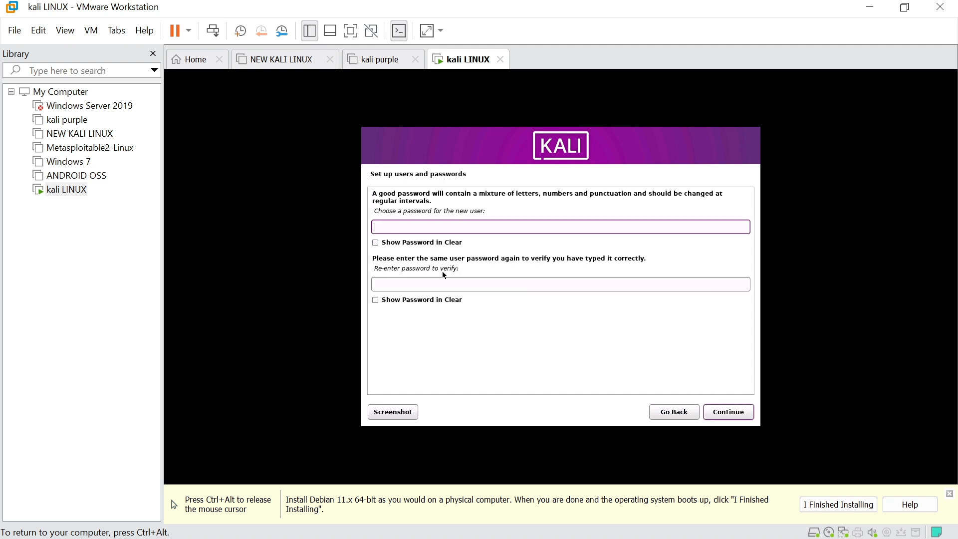
pyautogui.click(683, 413)
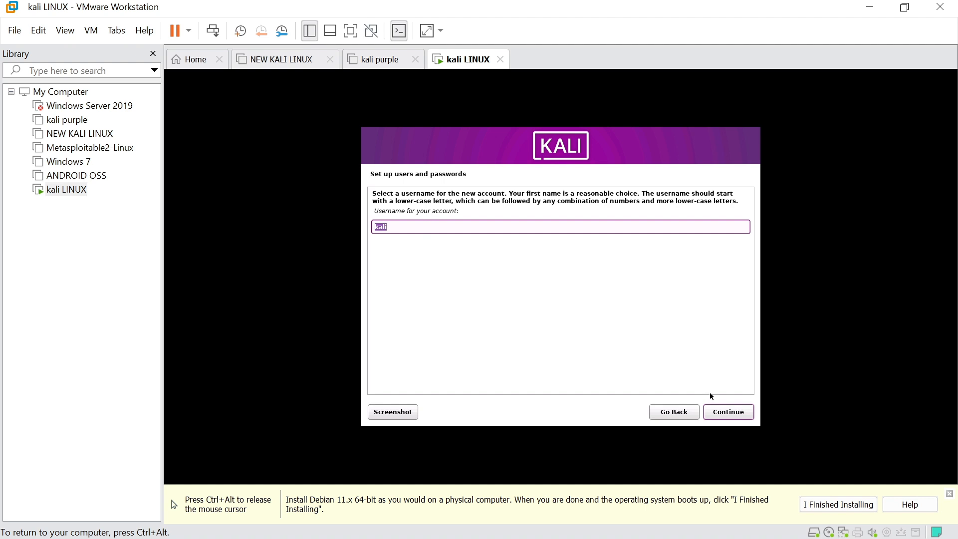
pyautogui.click(722, 417)
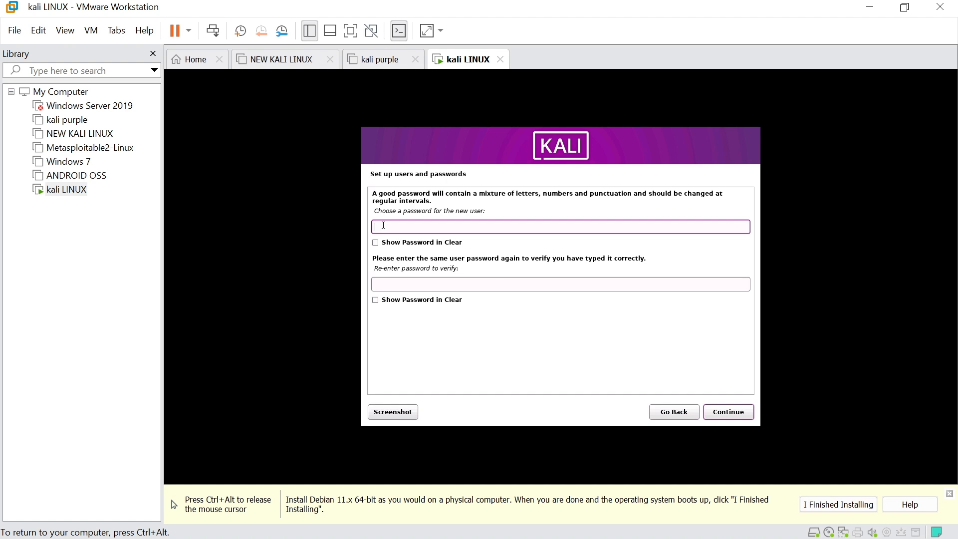
pyautogui.write('******')
pyautogui.press('Tab')
pyautogui.write('******')
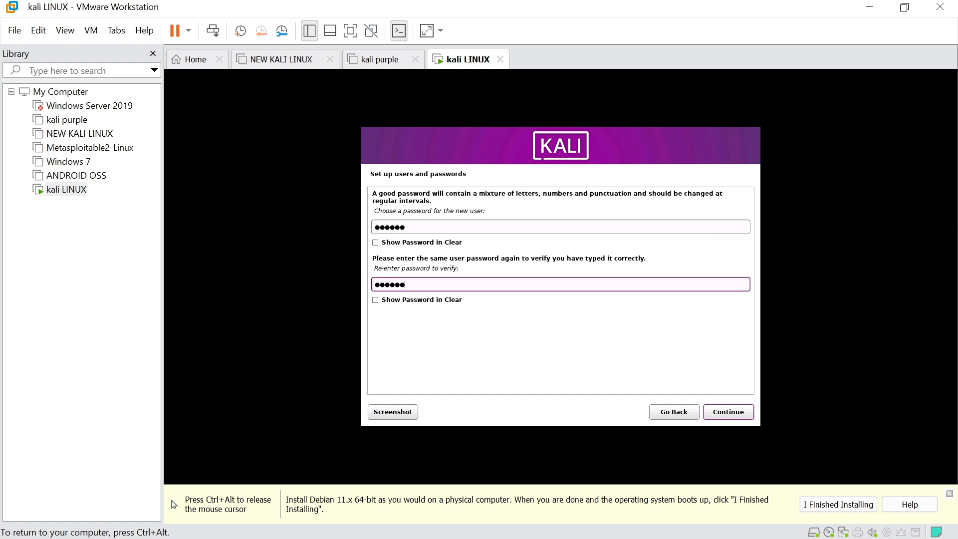
pyautogui.click(717, 414)
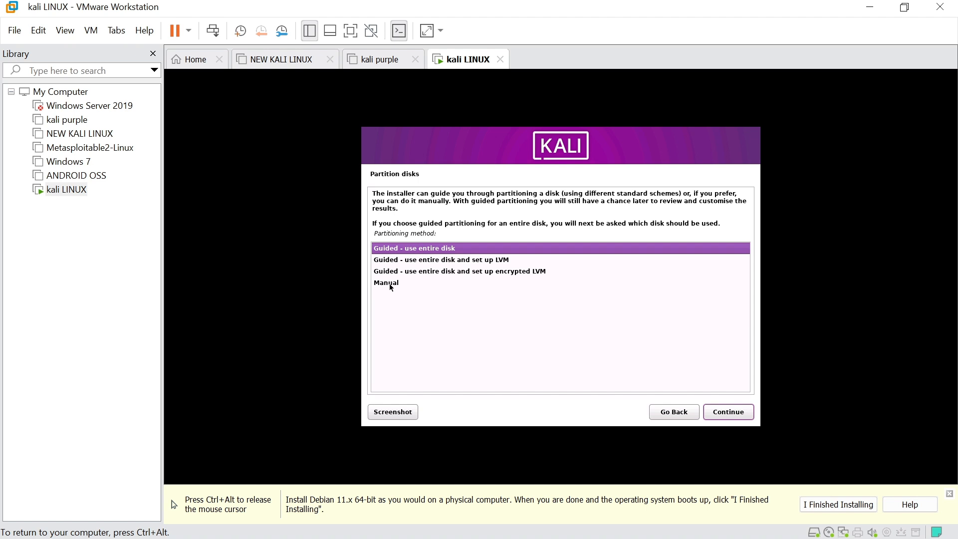
# Guided-partition the whole 107.4 GB disk with all files in one partition and write the changes
pyautogui.click(729, 412)
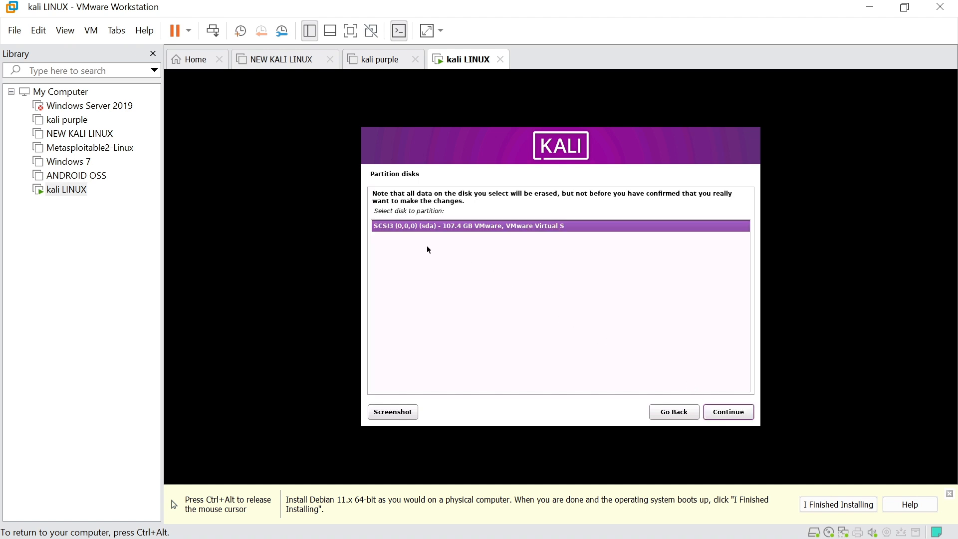
pyautogui.click(726, 414)
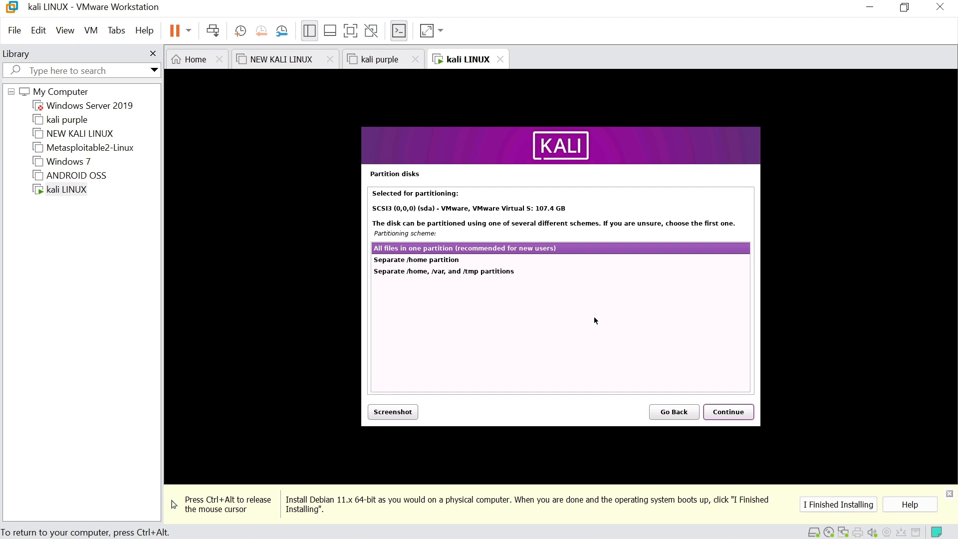
pyautogui.click(716, 415)
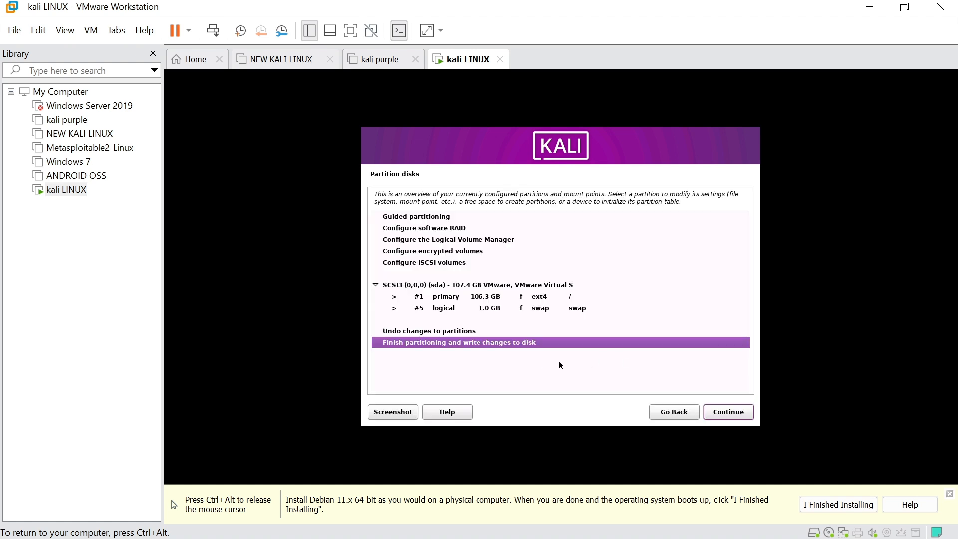
pyautogui.click(729, 412)
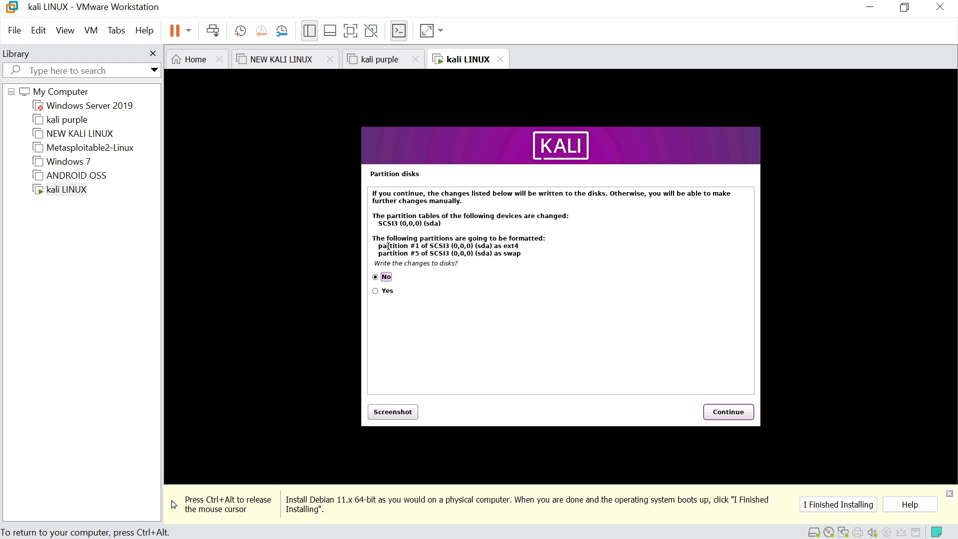
pyautogui.click(376, 291)
pyautogui.click(726, 413)
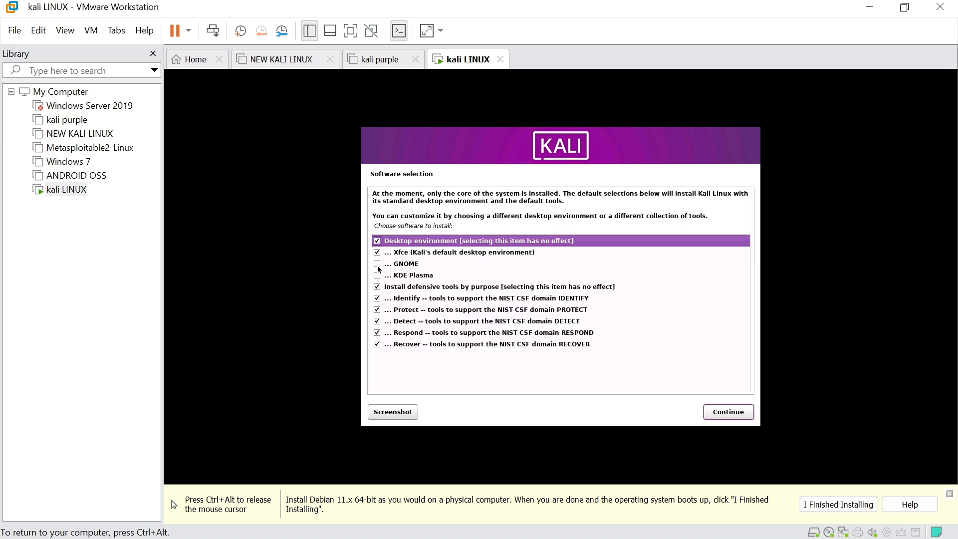
# Tick the GNOME and KDE Plasma desktops in Software selection and start installing
pyautogui.click(379, 265)
pyautogui.click(380, 277)
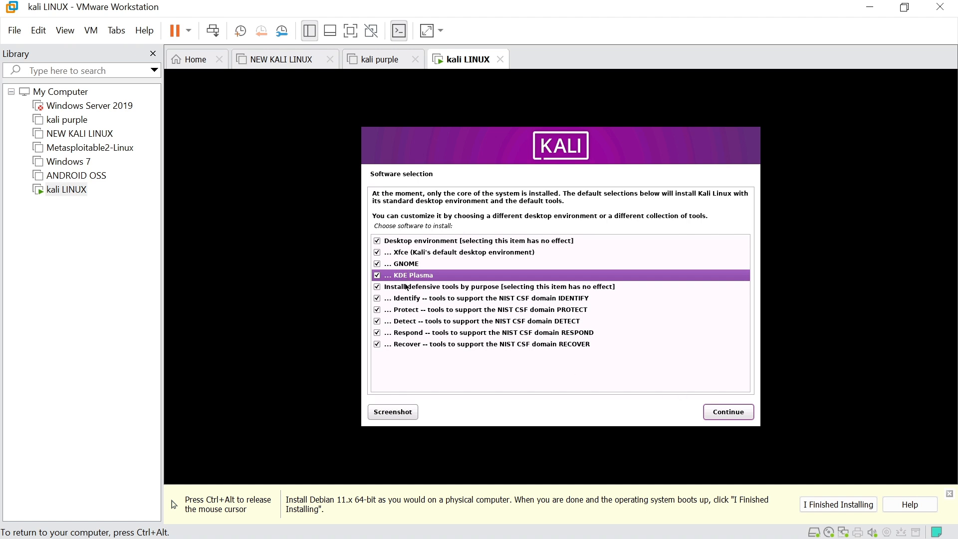
pyautogui.click(716, 418)
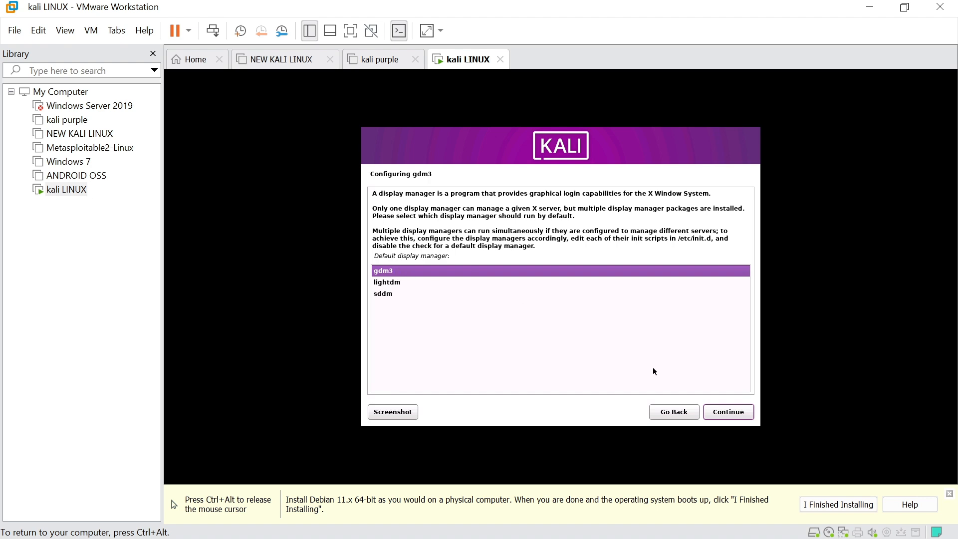
# Keep gdm3 as the display manager and install the GRUB boot loader onto /dev/sda
pyautogui.click(728, 412)
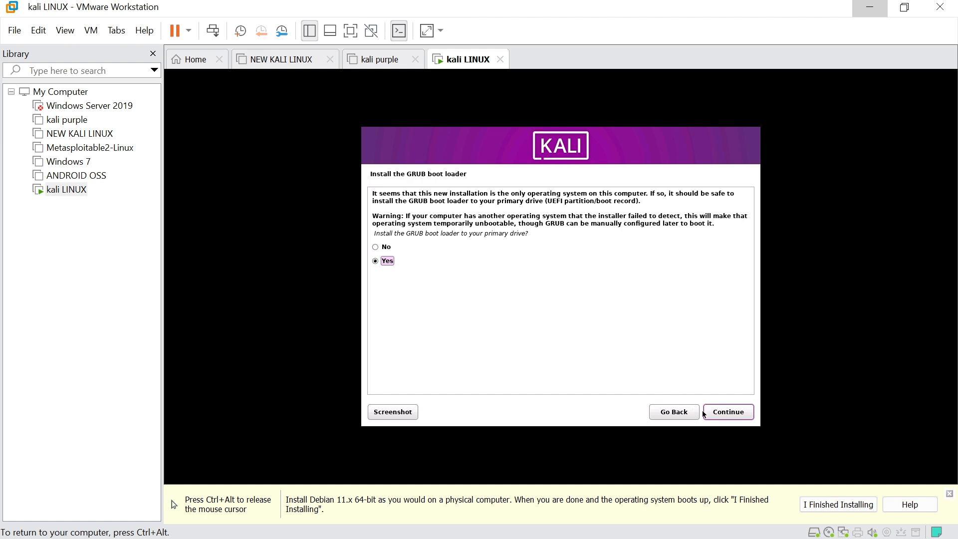
pyautogui.click(729, 412)
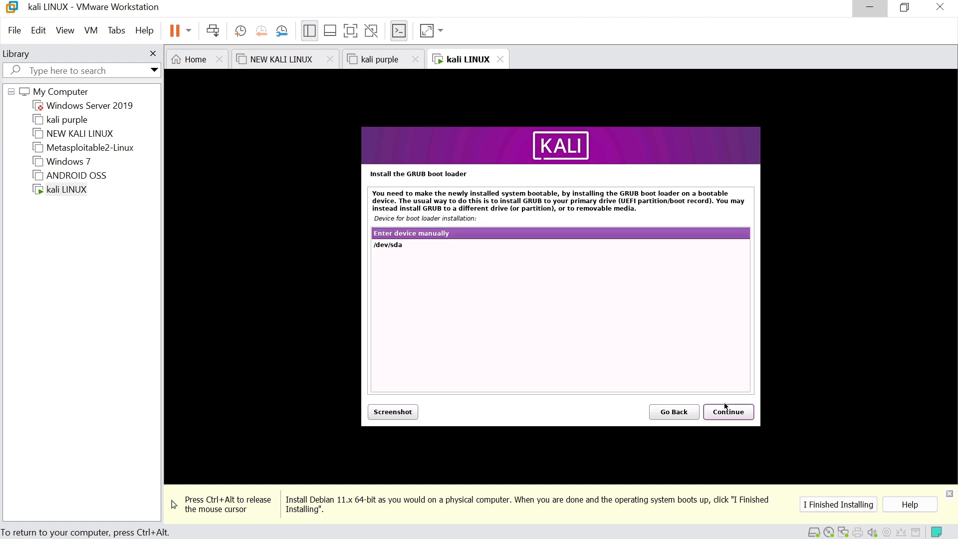
pyautogui.click(397, 245)
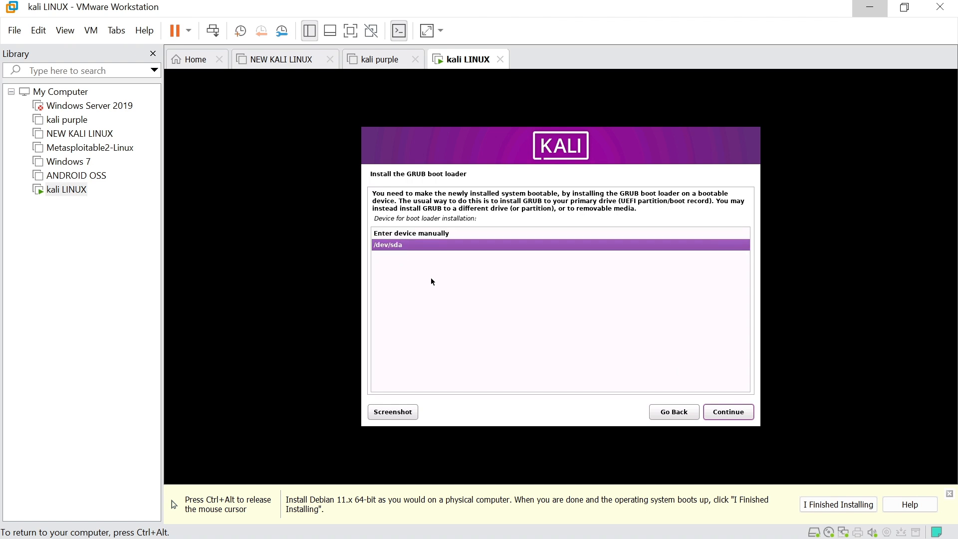
pyautogui.click(723, 413)
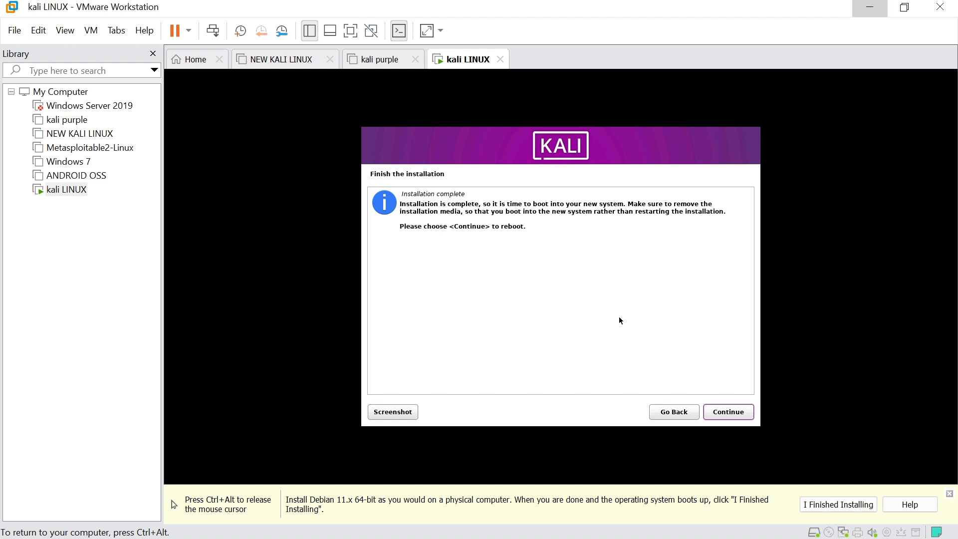
# Continue past the Finish the installation screen so the Kali VM reboots to its login screen
pyautogui.click(726, 412)
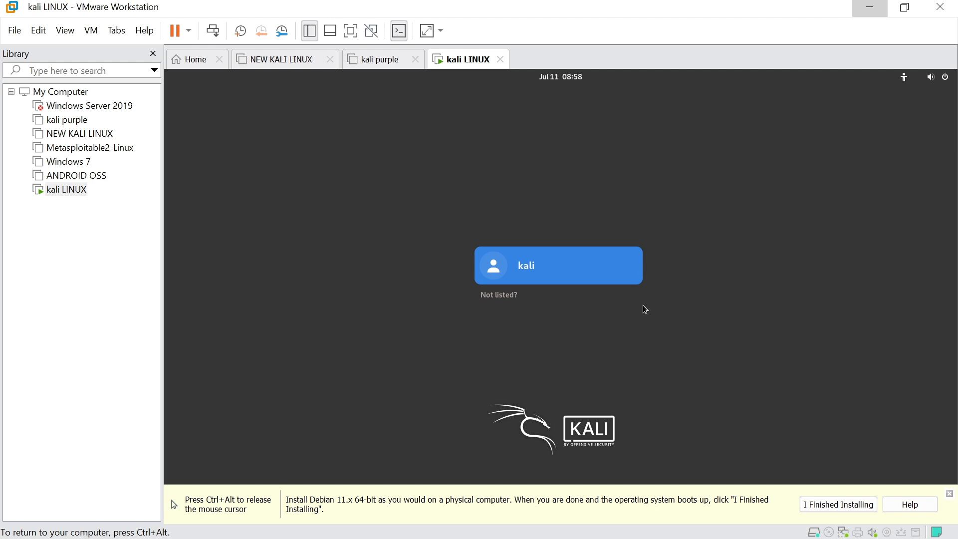
# Log in as the kali user with the account password and switch the VM to full screen
pyautogui.press('Return')
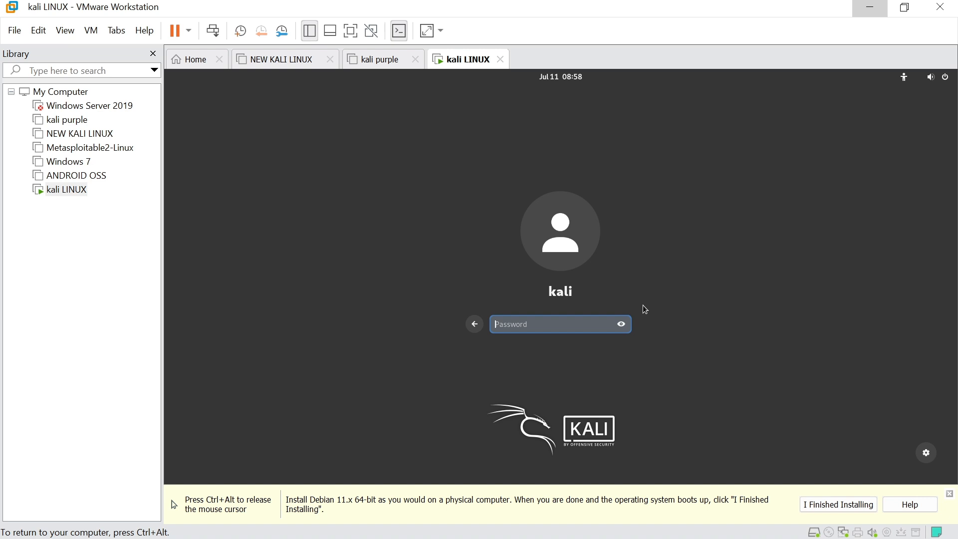
pyautogui.press('Return')
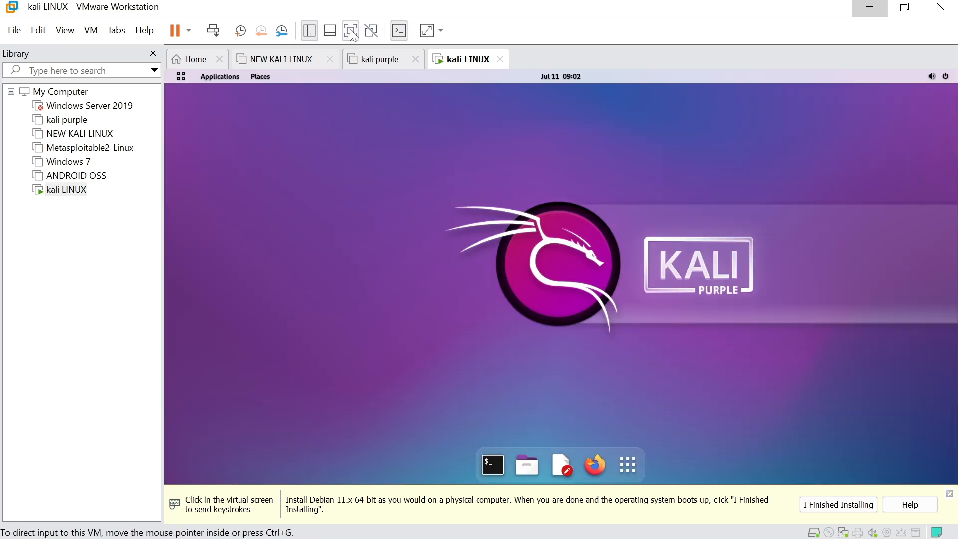
pyautogui.click(351, 31)
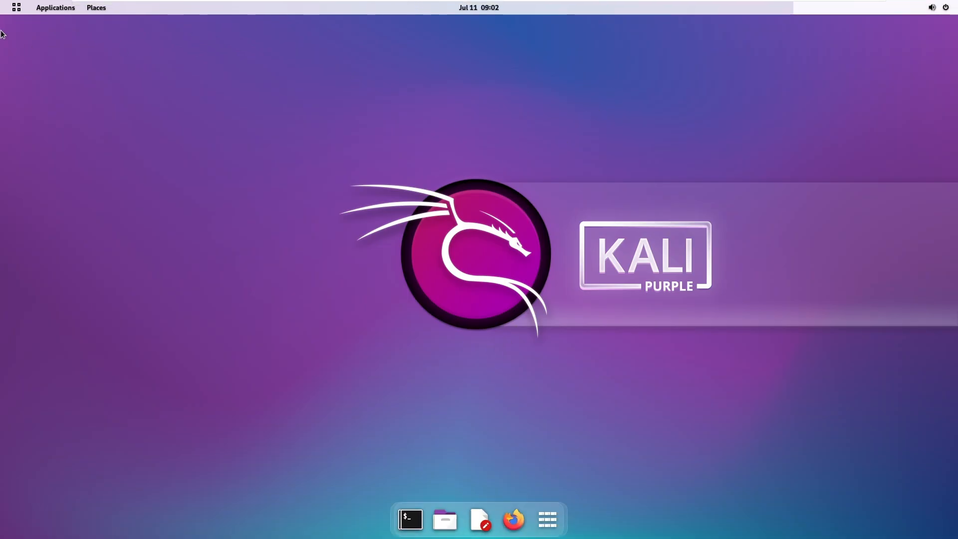
pyautogui.click(17, 7)
pyautogui.click(444, 194)
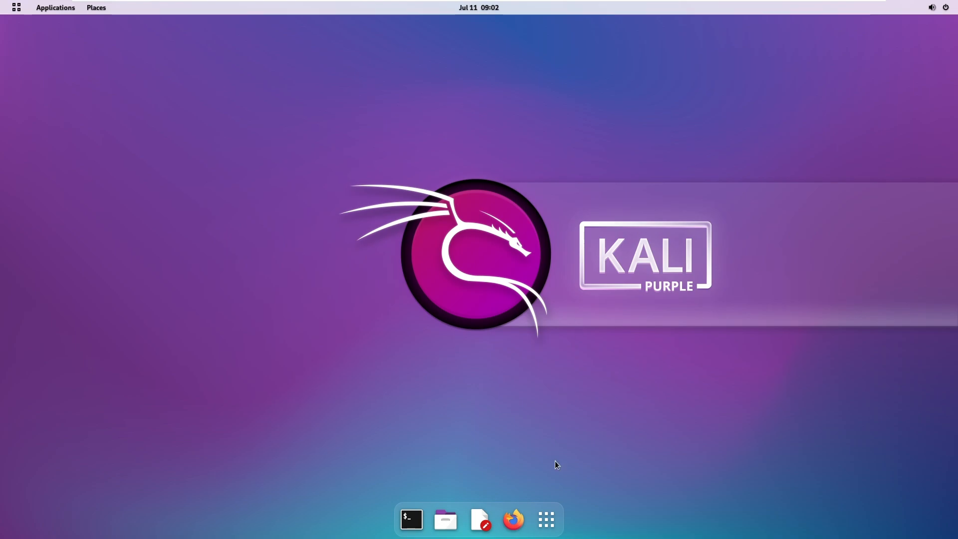
pyautogui.click(546, 520)
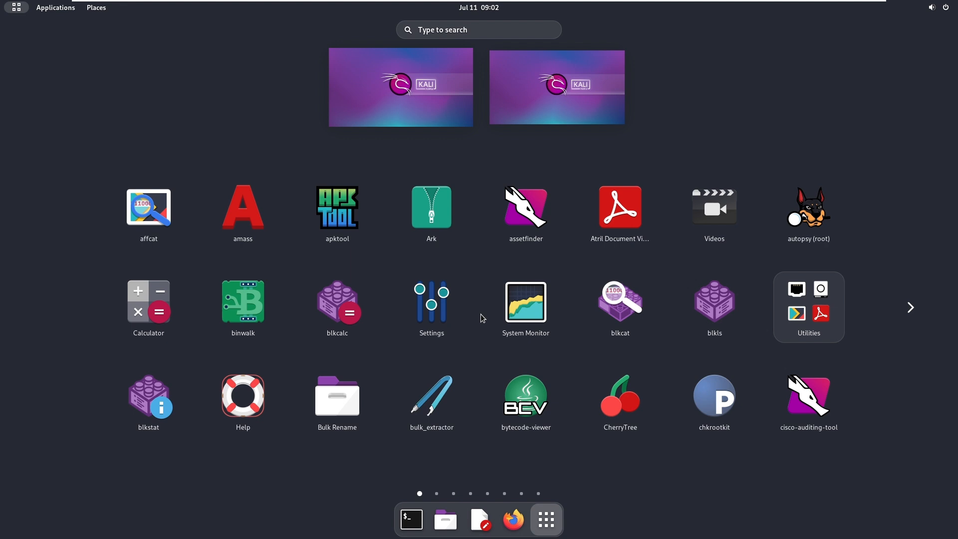
pyautogui.scroll(-1, 480, 313)
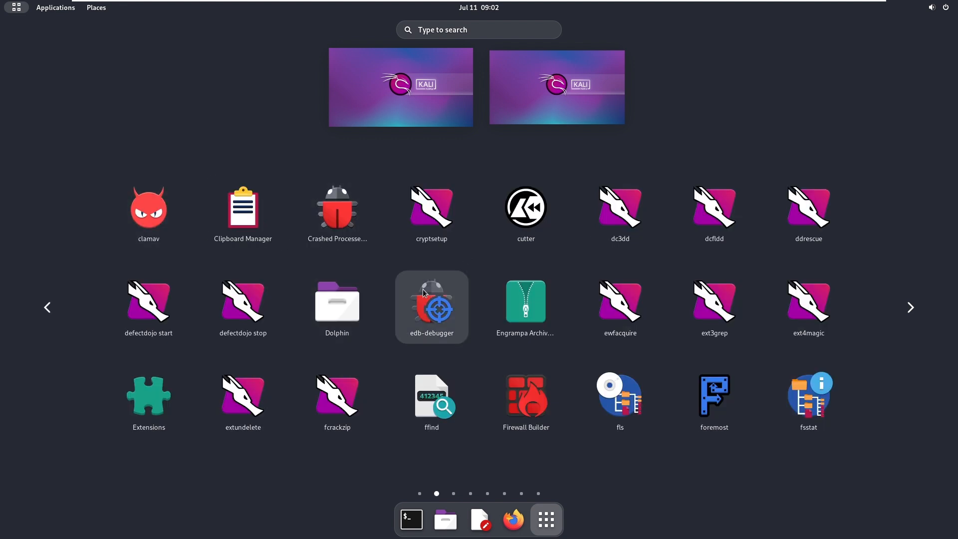
pyautogui.scroll(-1, 466, 306)
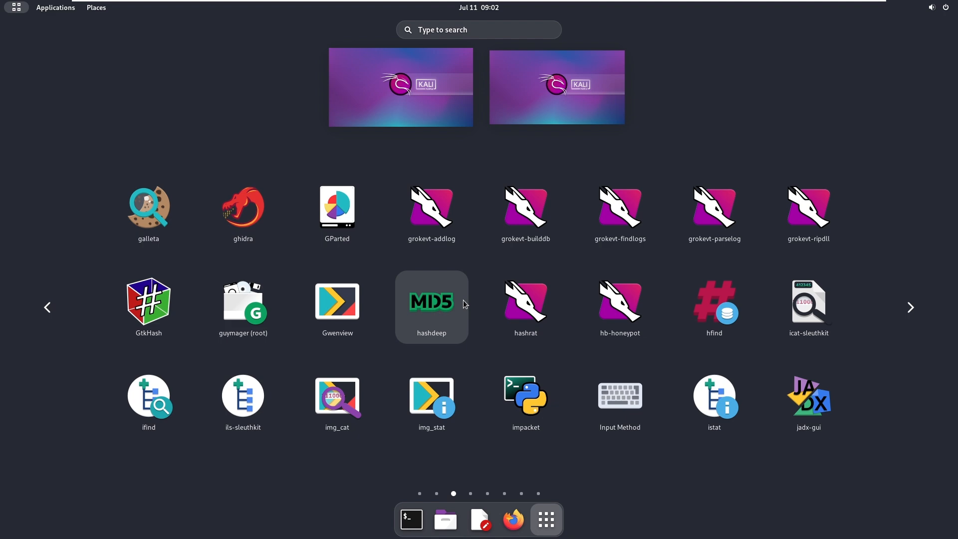
pyautogui.scroll(-1, 463, 300)
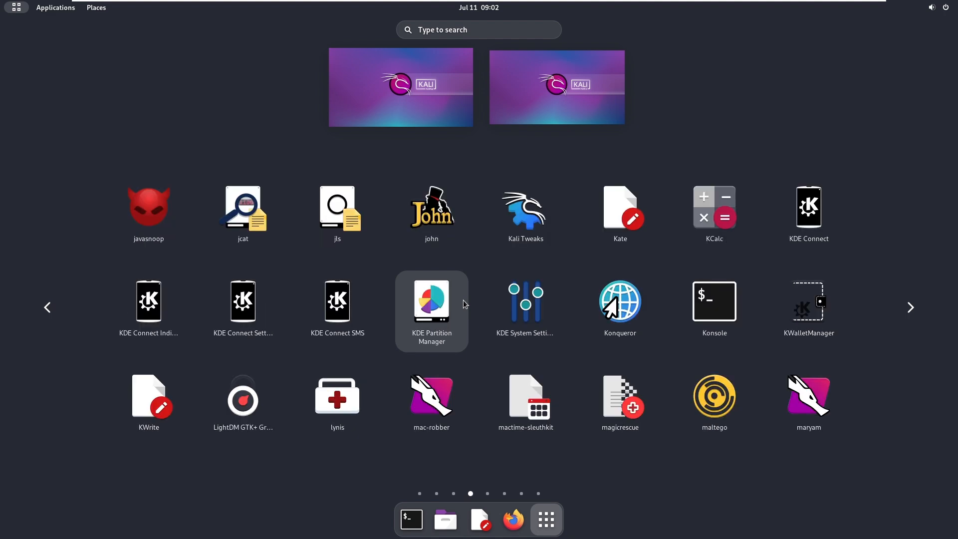
pyautogui.scroll(-1, 463, 301)
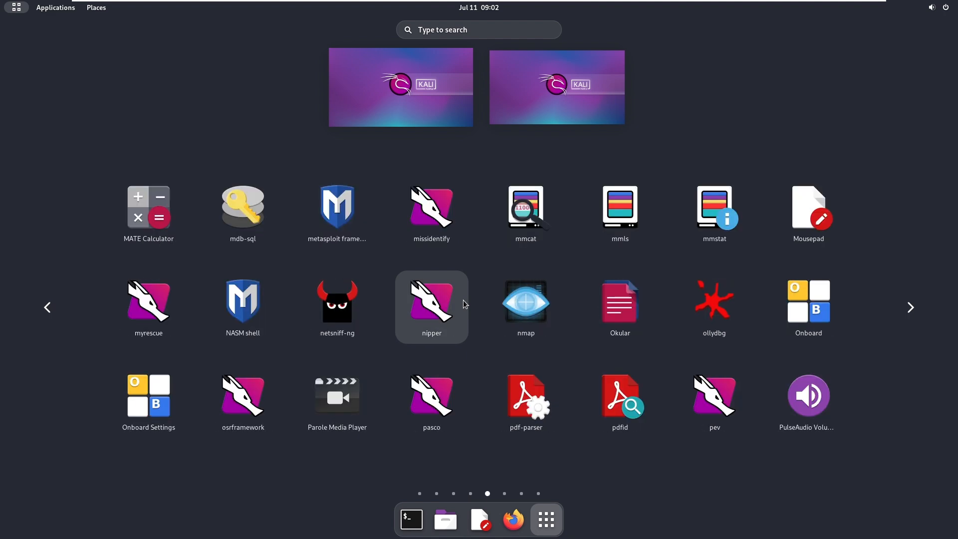
pyautogui.scroll(-3, 463, 301)
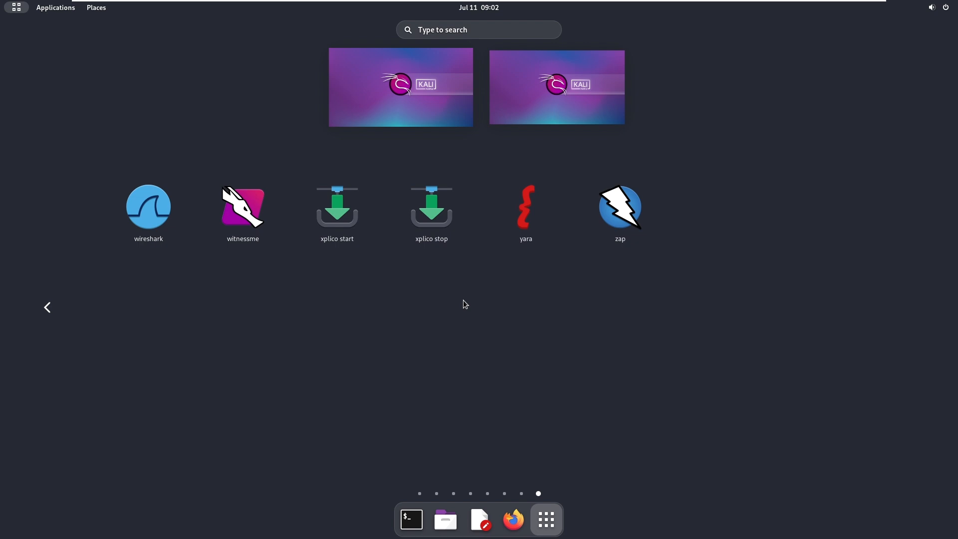
pyautogui.scroll(1, 463, 301)
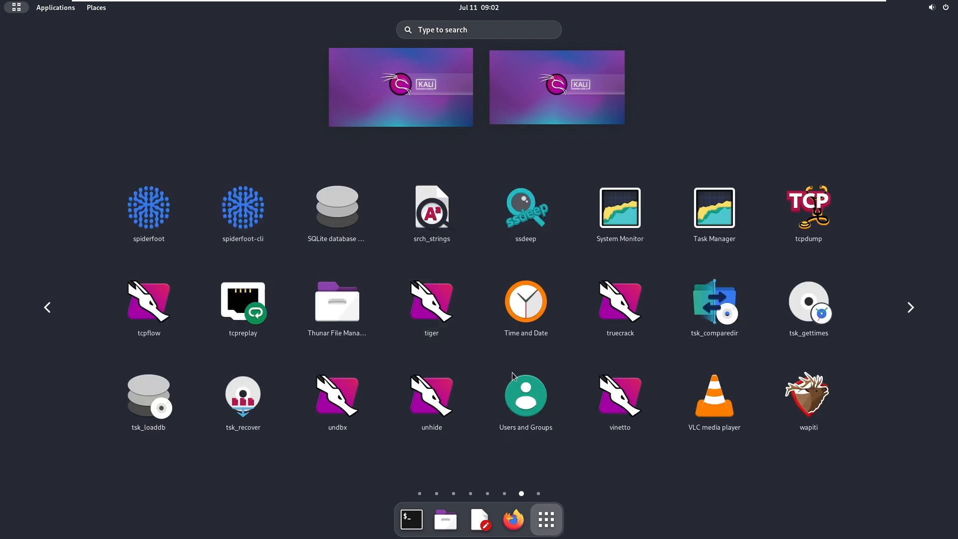
pyautogui.click(553, 523)
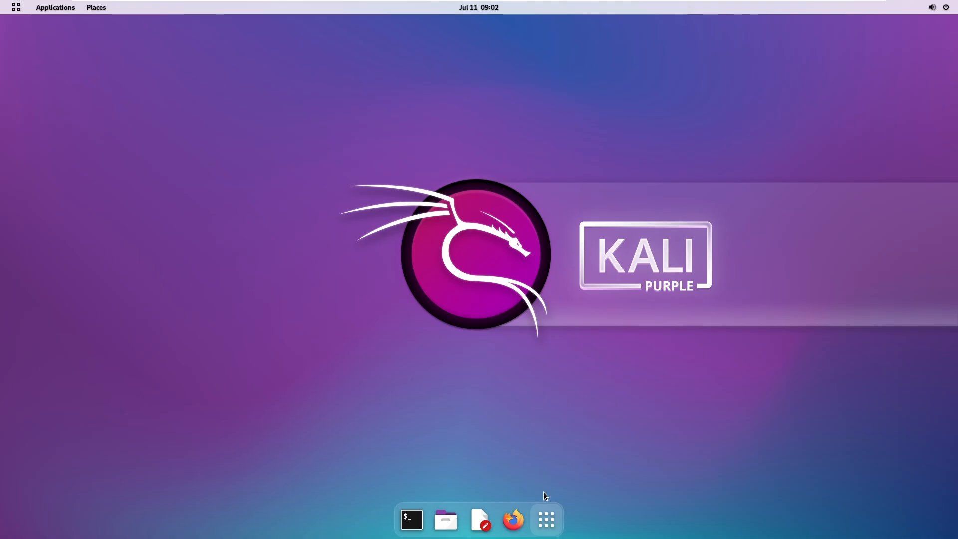
# Open a maximized terminal with enlarged text and start msfconsole
pyautogui.click(412, 519)
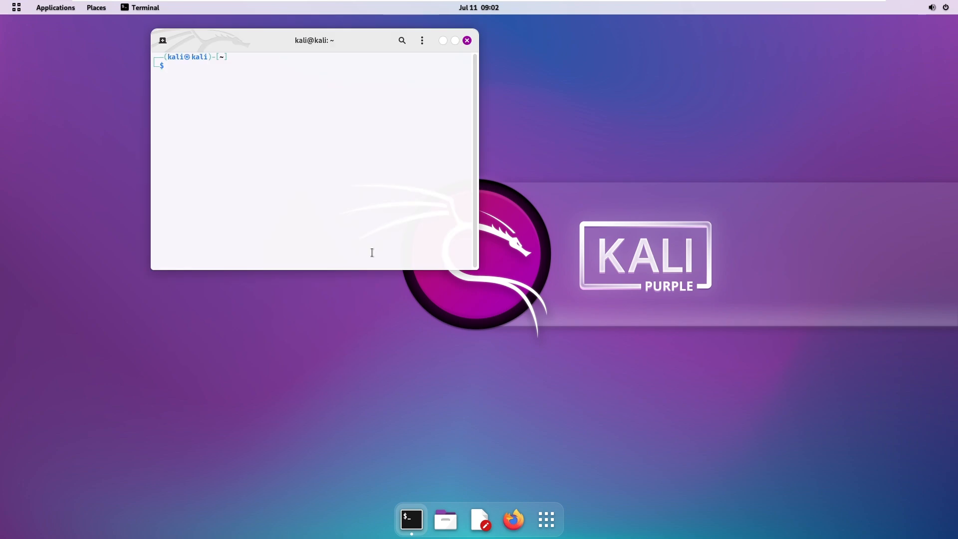
pyautogui.click(455, 42)
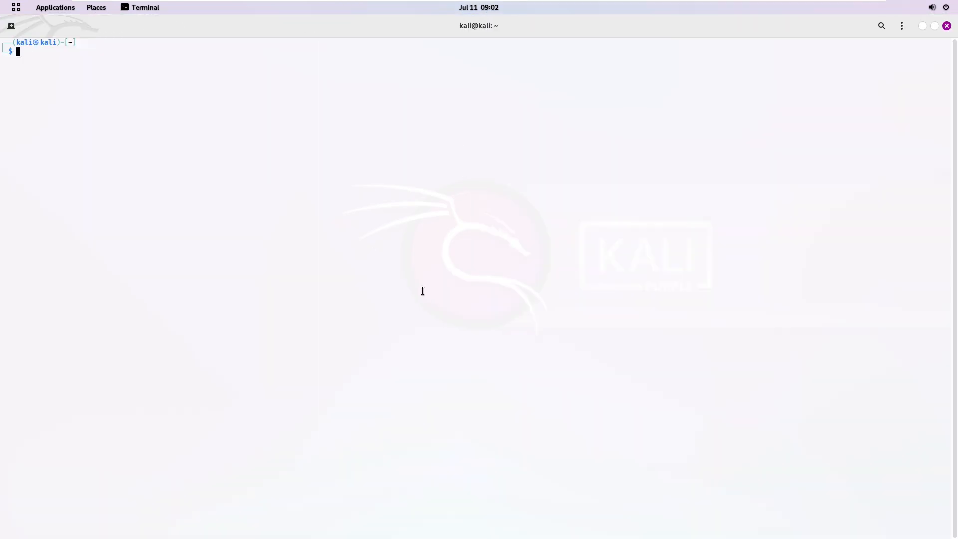
pyautogui.hotkey('ctrl', '+')
pyautogui.hotkey('ctrl', '+')
pyautogui.hotkey('ctrl', '+')
pyautogui.hotkey('ctrl', '+')
pyautogui.hotkey('ctrl', '+')
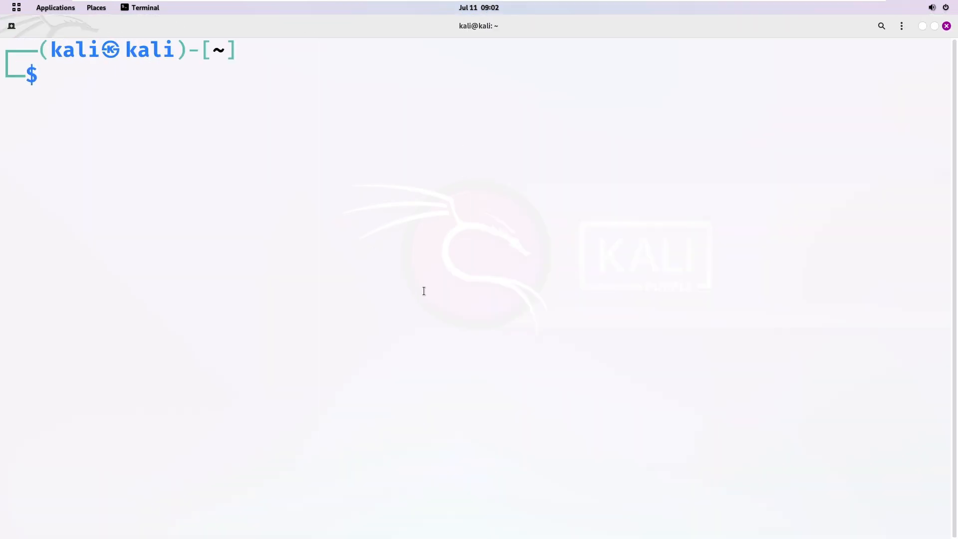
pyautogui.write('m')
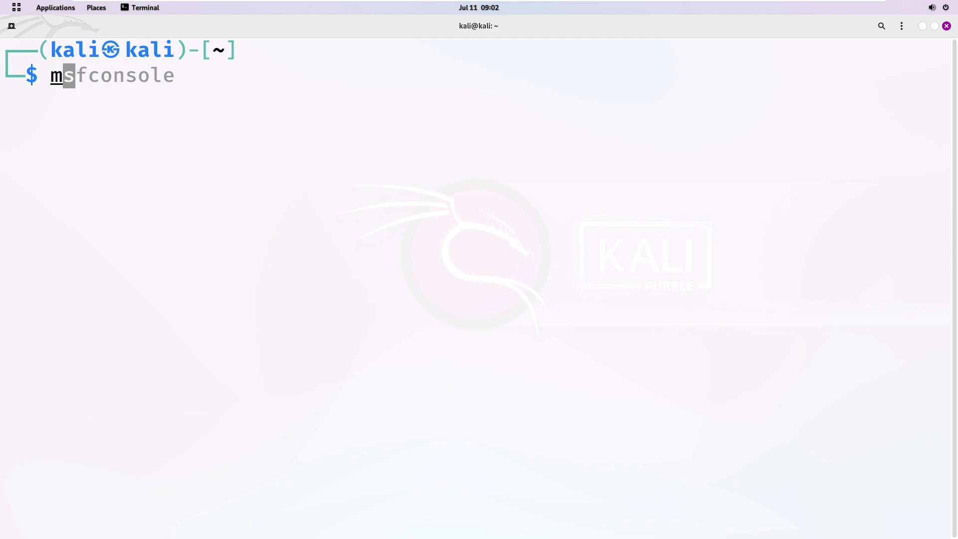
pyautogui.write('sfcons')
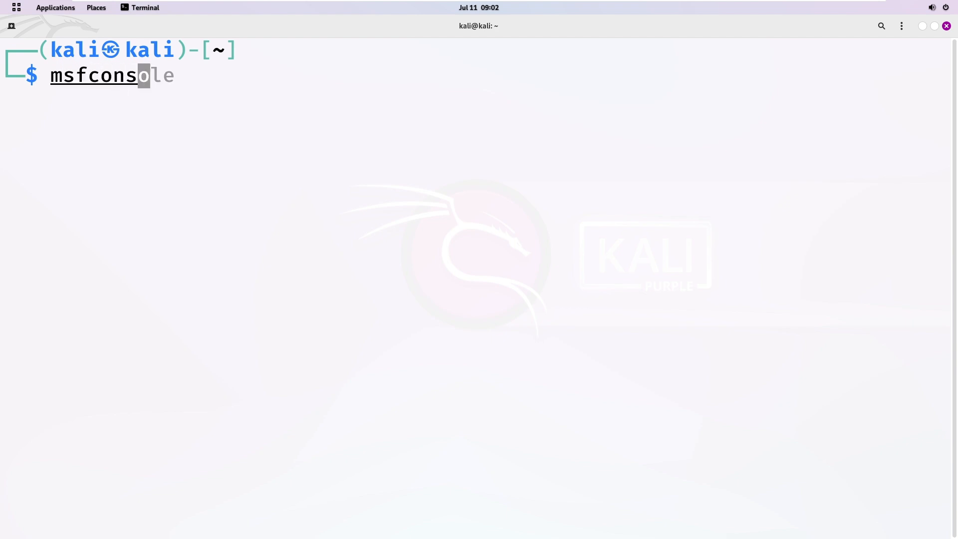
pyautogui.press('Right')
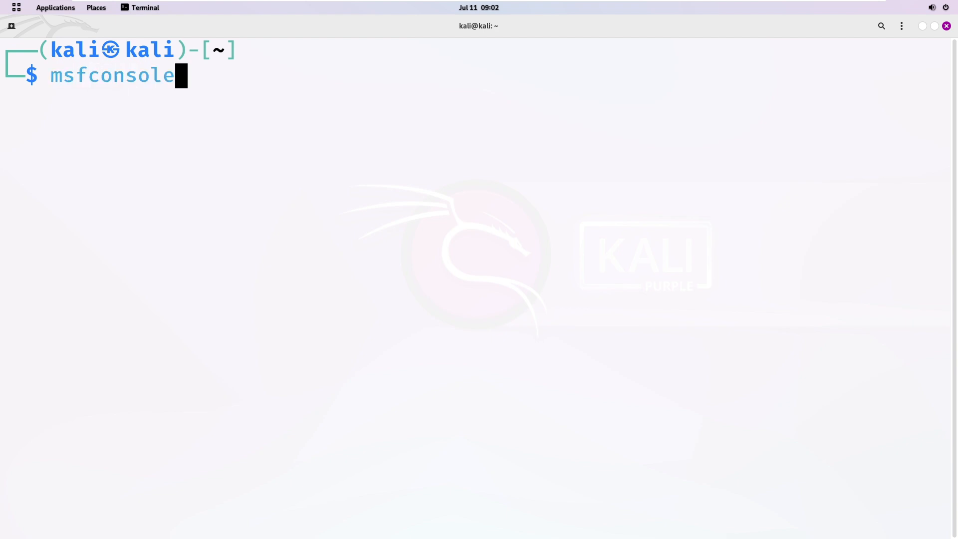
pyautogui.press('Return')
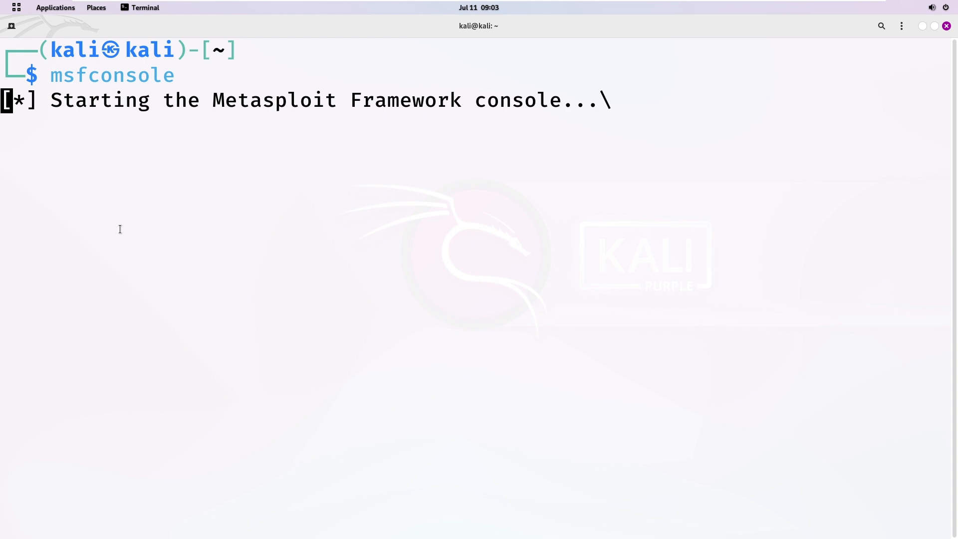
# Restore normal text size and run banner to reprint the Metasploit logo and module counts
pyautogui.hotkey('ctrl', '-')
pyautogui.hotkey('ctrl', '-')
pyautogui.hotkey('ctrl', '-')
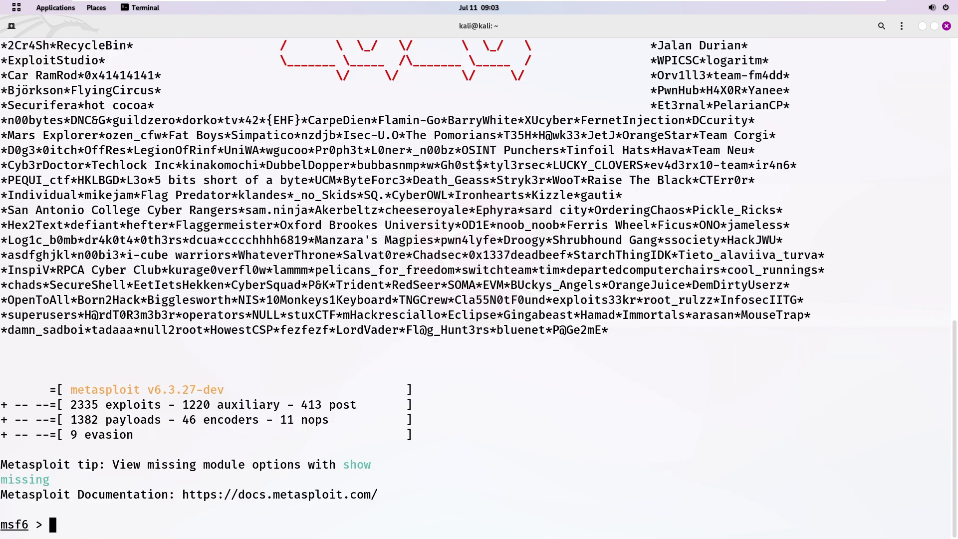
pyautogui.write('banner')
pyautogui.press('Return')
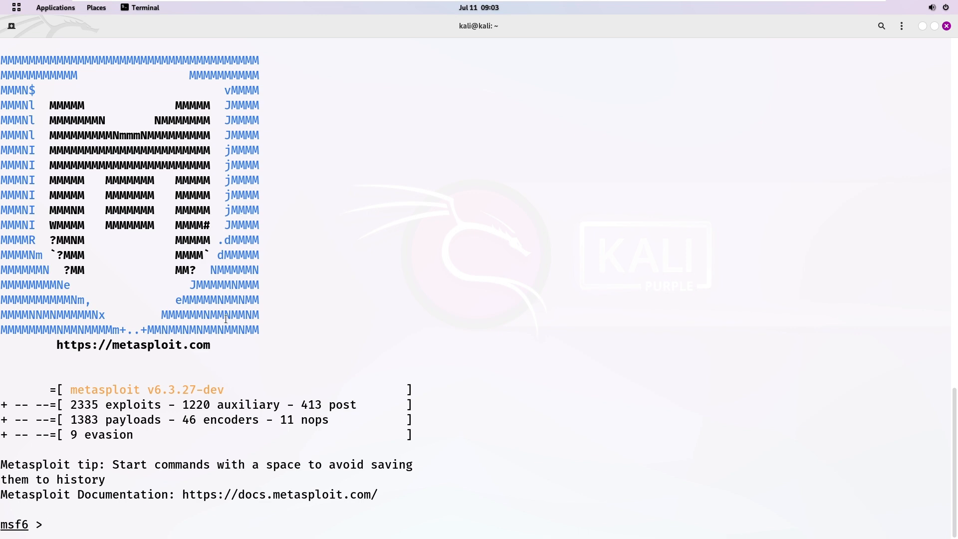
pyautogui.scroll(3, 226, 319)
pyautogui.scroll(-3, 226, 340)
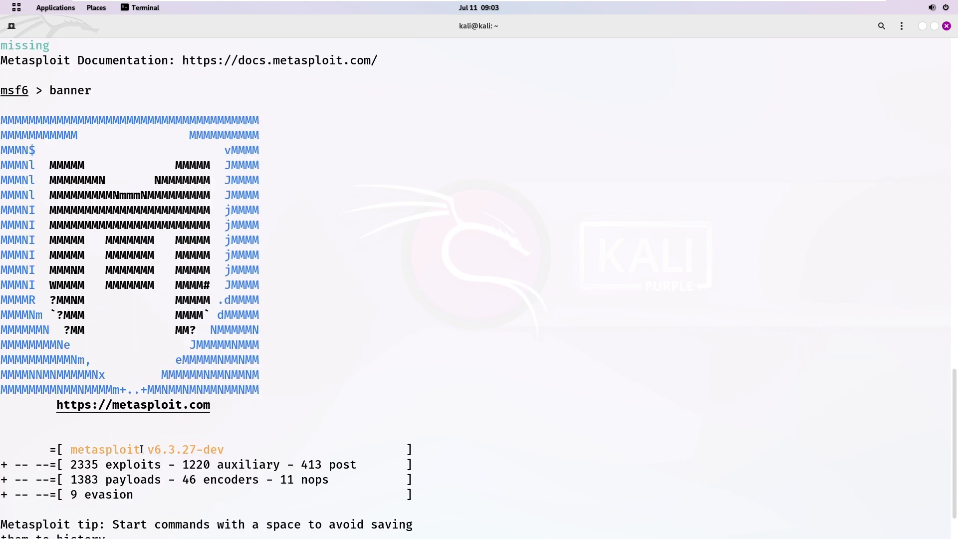
pyautogui.scroll(5, 236, 320)
pyautogui.scroll(-3, 325, 277)
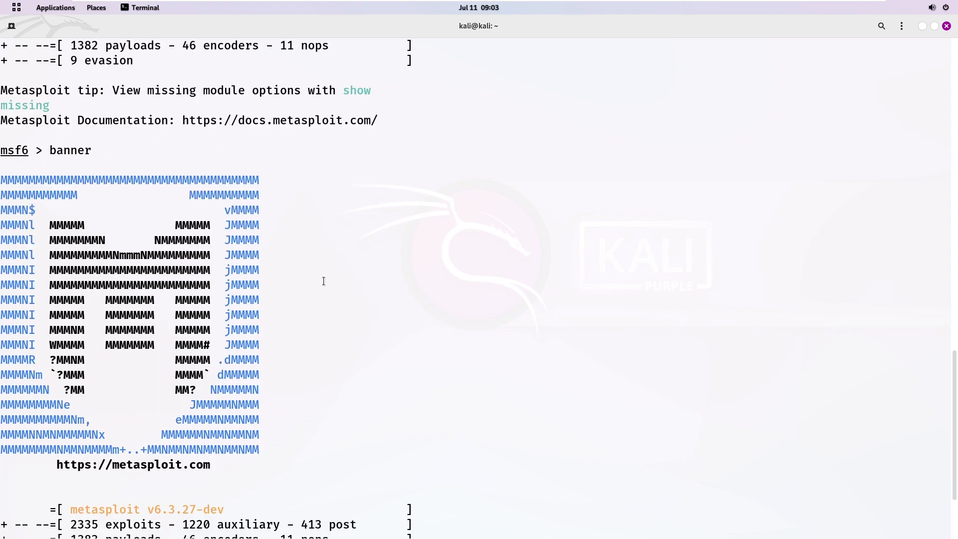